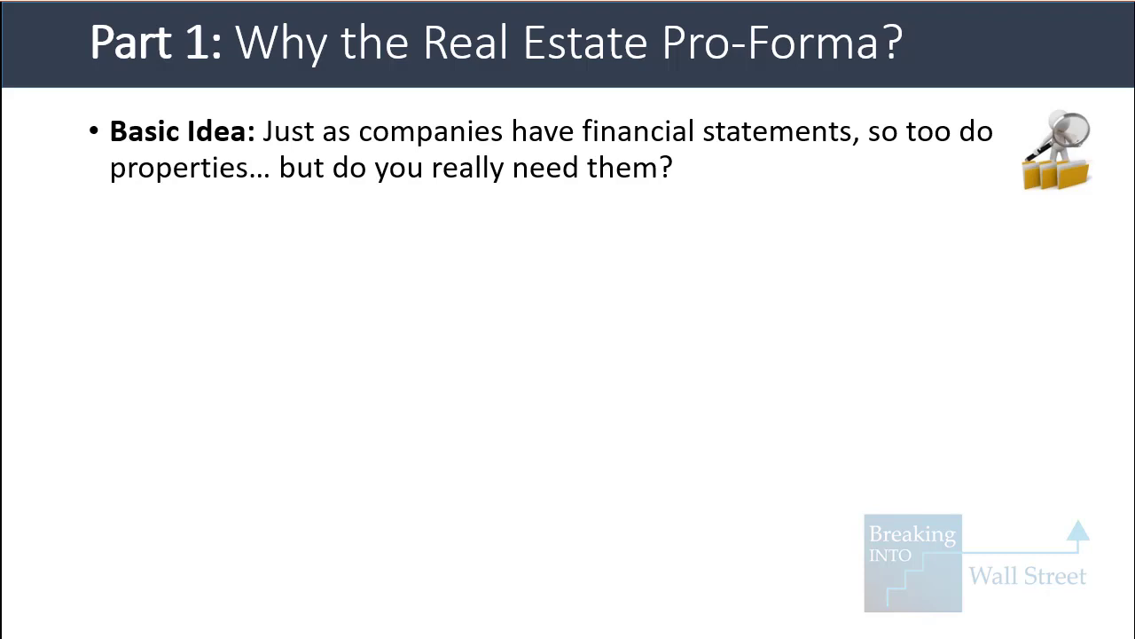
# Examine the FCF projections in the Steel Dynamics DCF workbook, from revenue through NOPAT, the non-cash adjustments and working capital.
pyautogui.press('Right')
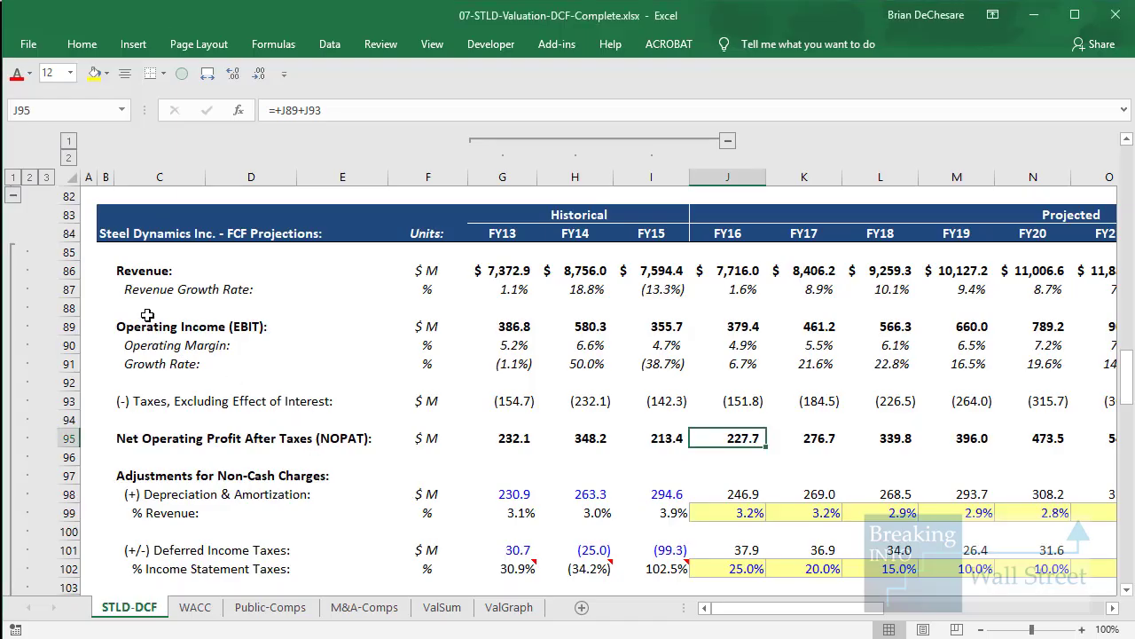
pyautogui.moveTo(107, 255)
pyautogui.mouseDown()
pyautogui.moveTo(236, 302)
pyautogui.moveTo(289, 343)
pyautogui.moveTo(341, 443)
pyautogui.moveTo(388, 452)
pyautogui.mouseUp()
pyautogui.press('Escape')
pyautogui.scroll(-2, 391, 458)
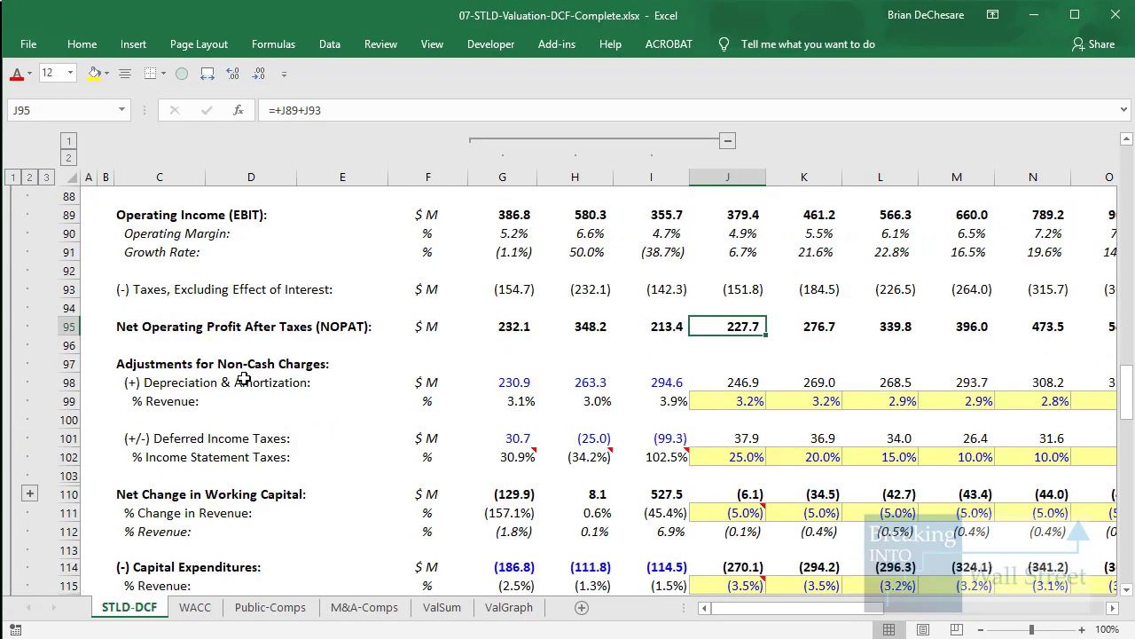
pyautogui.moveTo(213, 382)
pyautogui.mouseDown()
pyautogui.moveTo(373, 470)
pyautogui.moveTo(449, 466)
pyautogui.mouseUp()
pyautogui.scroll(-1, 449, 467)
pyautogui.click(306, 492)
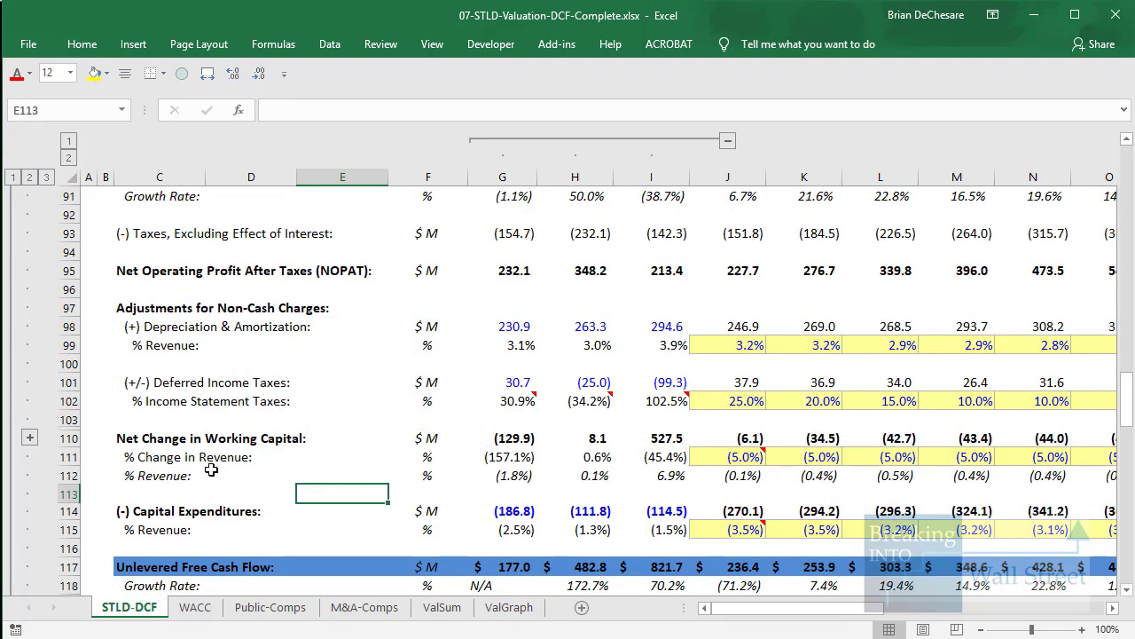
# Select the Capital Expenditures labels and mark the Unlevered Free Cash Flow line with a box.
pyautogui.moveTo(188, 517); pyautogui.dragTo(377, 532)
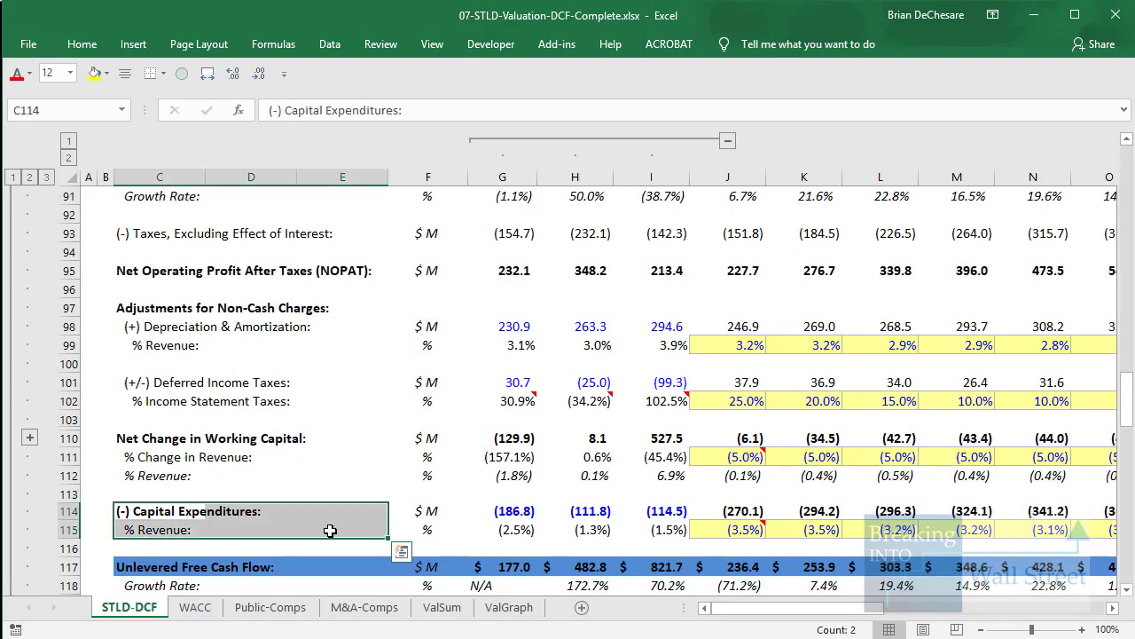
pyautogui.scroll(-1, 128, 510)
pyautogui.moveTo(118, 500); pyautogui.dragTo(282, 524)
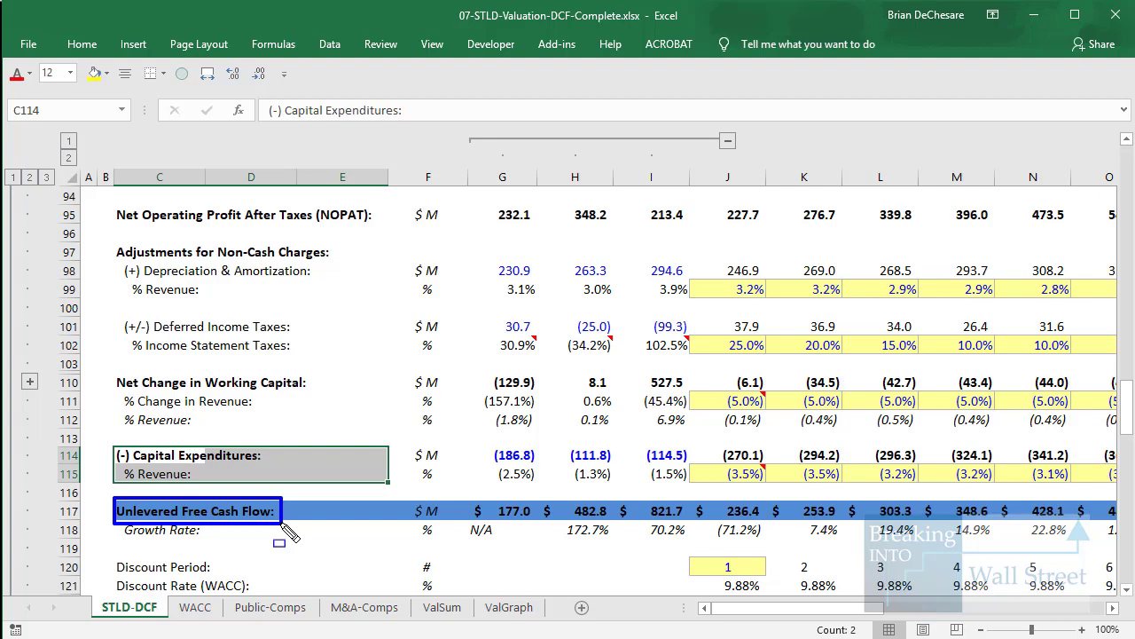
pyautogui.scroll(5, 276, 522)
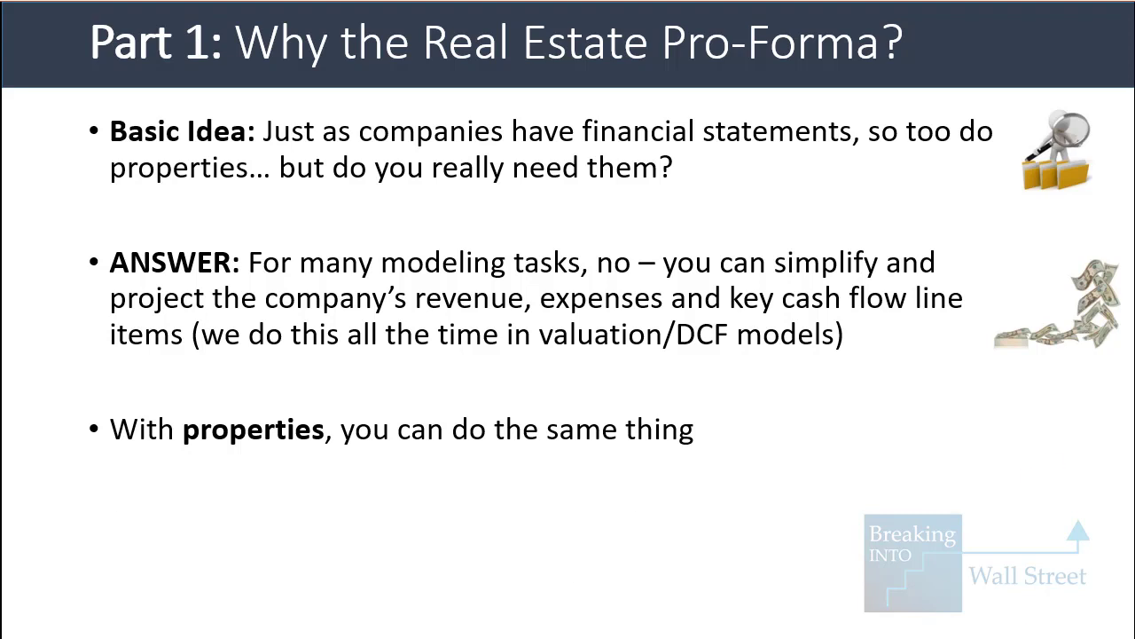
# Advance the slideshow through the Pro-Forma definition and the Part 2 structure point on Potential Revenue.
pyautogui.press('Right')
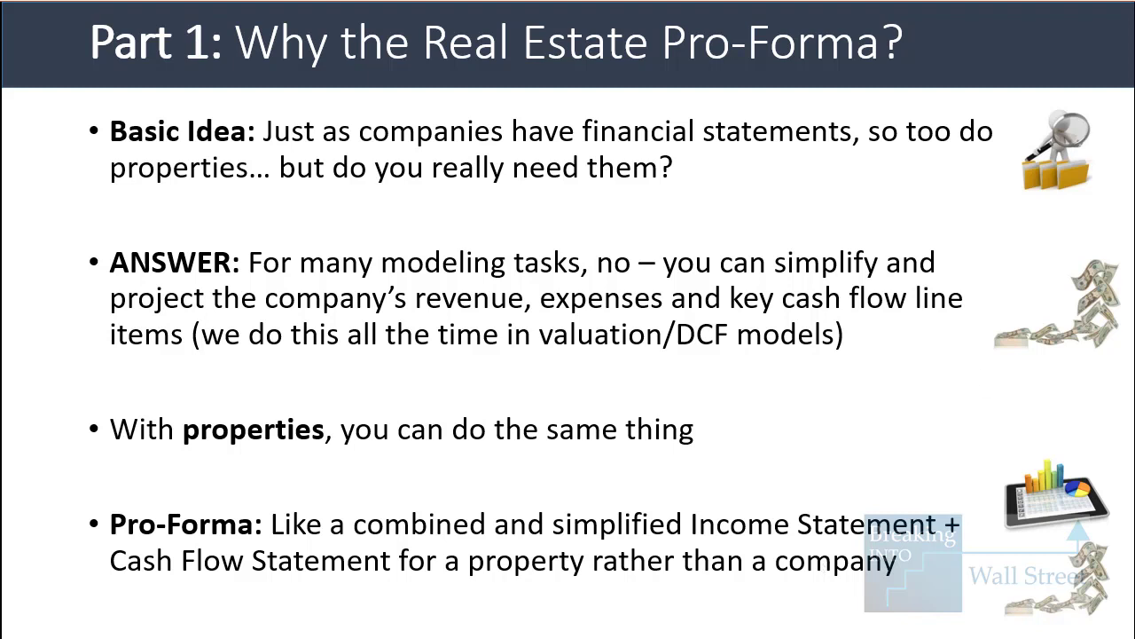
pyautogui.press('Right')
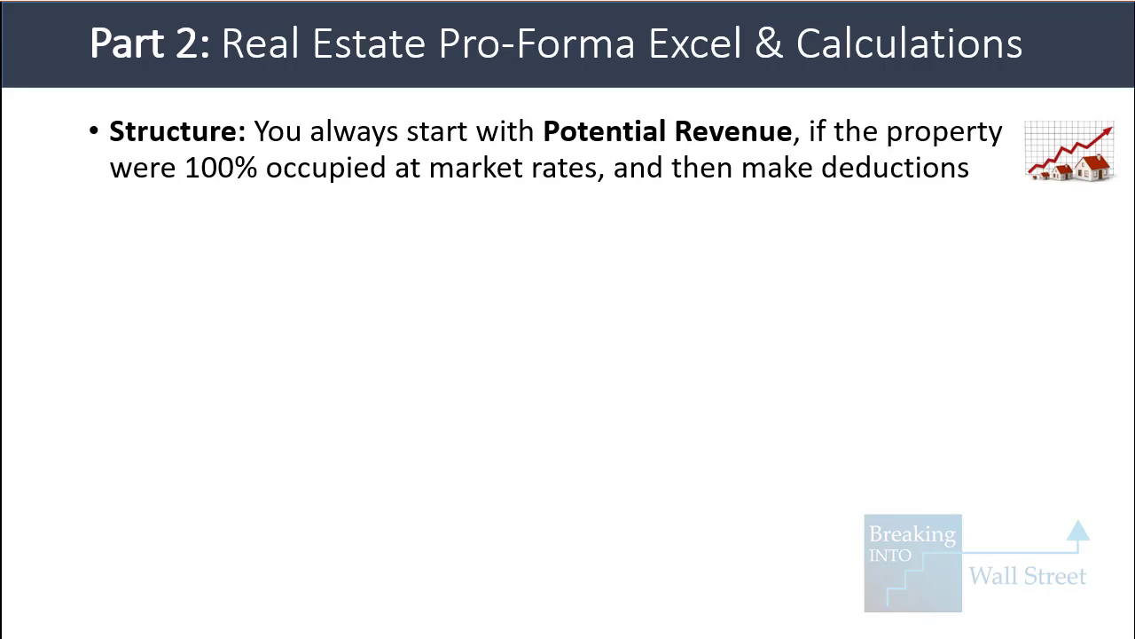
pyautogui.press('Right')
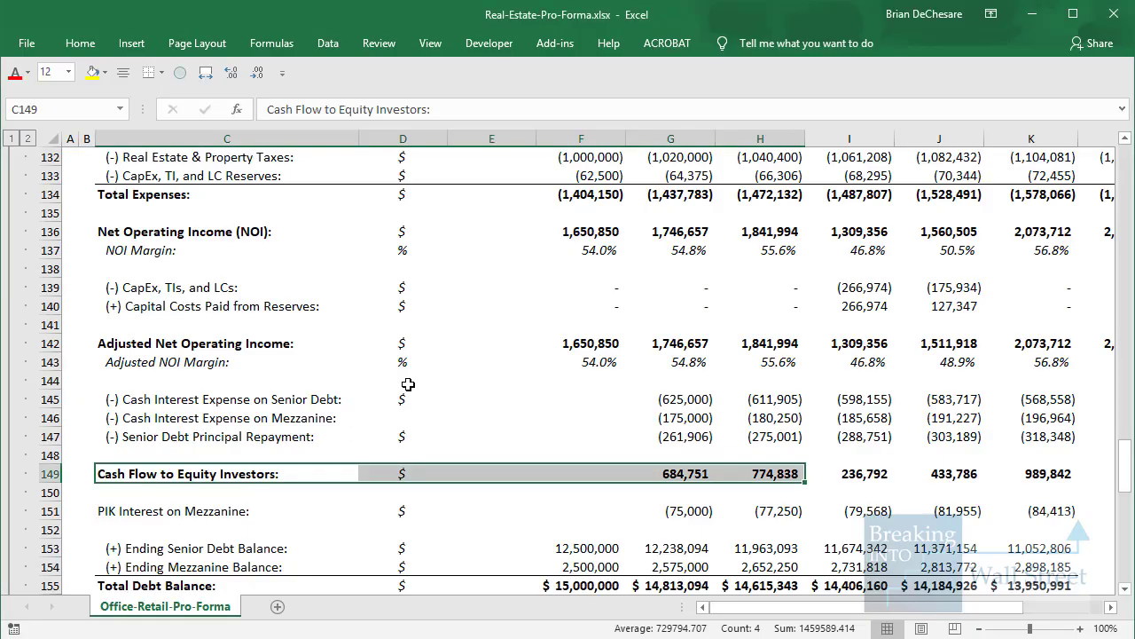
# In the Real-Estate-Pro-Forma workbook, examine the Revenue section, marking Base Rental Income and the adjustments beneath it.
pyautogui.scroll(7, 568, 373)
pyautogui.click(346, 377)
pyautogui.moveTo(100, 297); pyautogui.dragTo(661, 317)
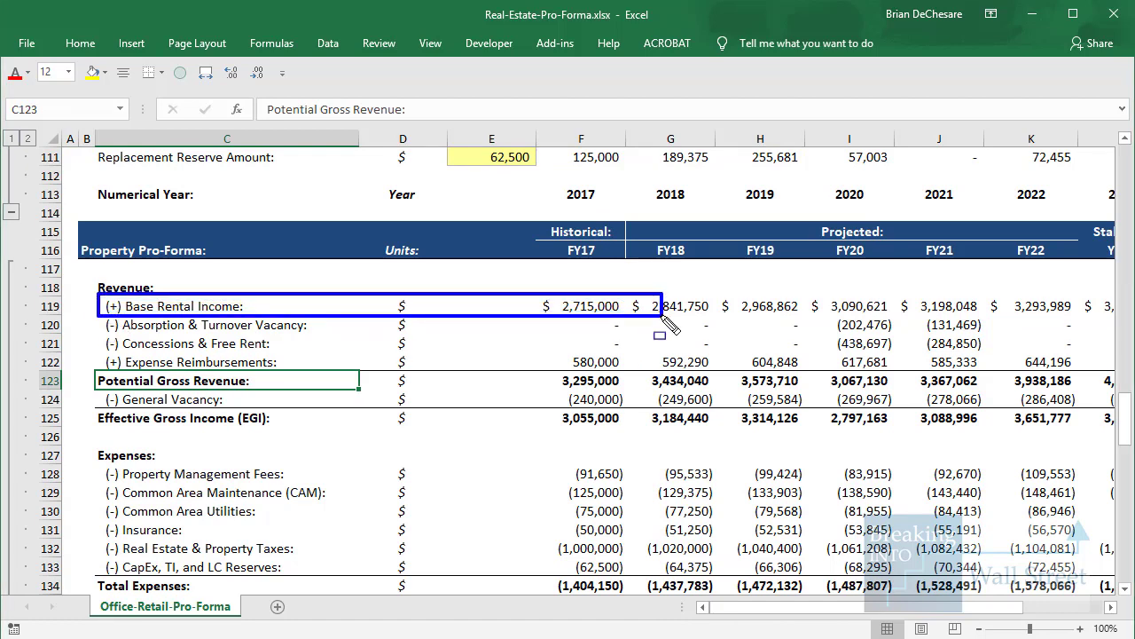
pyautogui.moveTo(247, 323); pyautogui.dragTo(216, 360)
# Select the operating expense labels from Property Management Fees through CapEx, TI, and LC Reserves for review.
pyautogui.scroll(-3, 216, 360)
pyautogui.click(289, 418)
pyautogui.moveTo(289, 418); pyautogui.dragTo(270, 514)
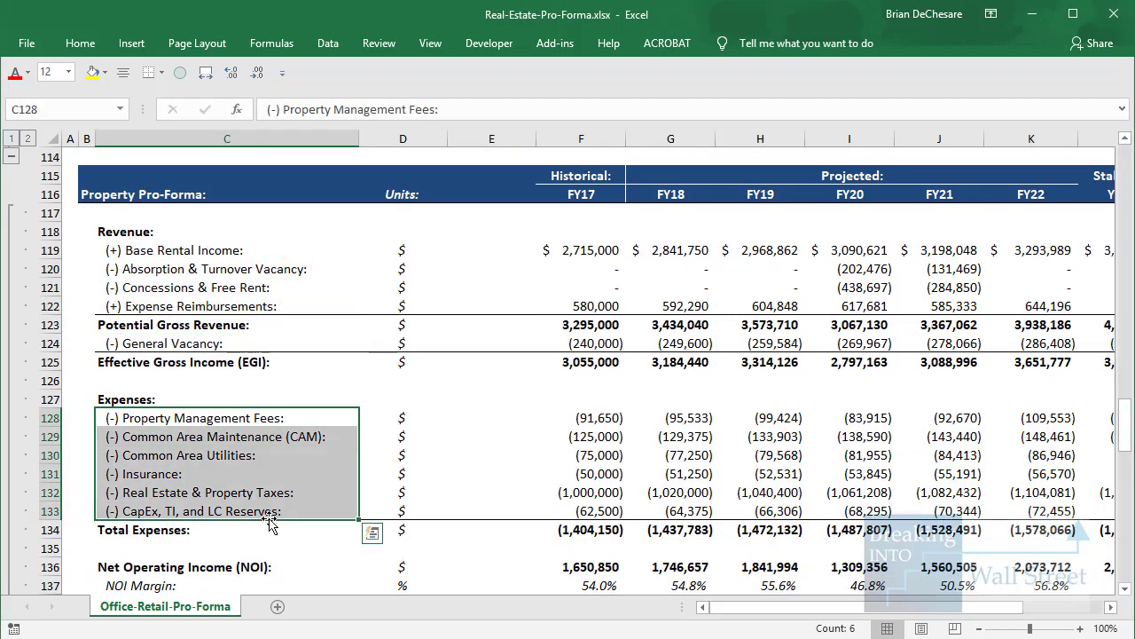
pyautogui.scroll(-1, 270, 515)
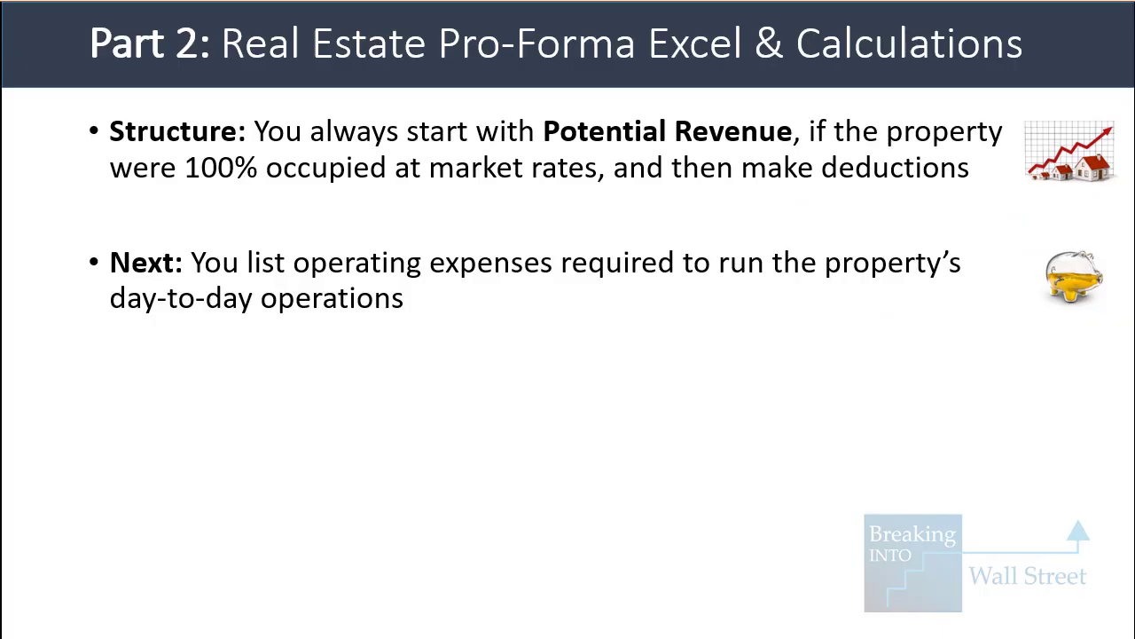
pyautogui.press('Right')
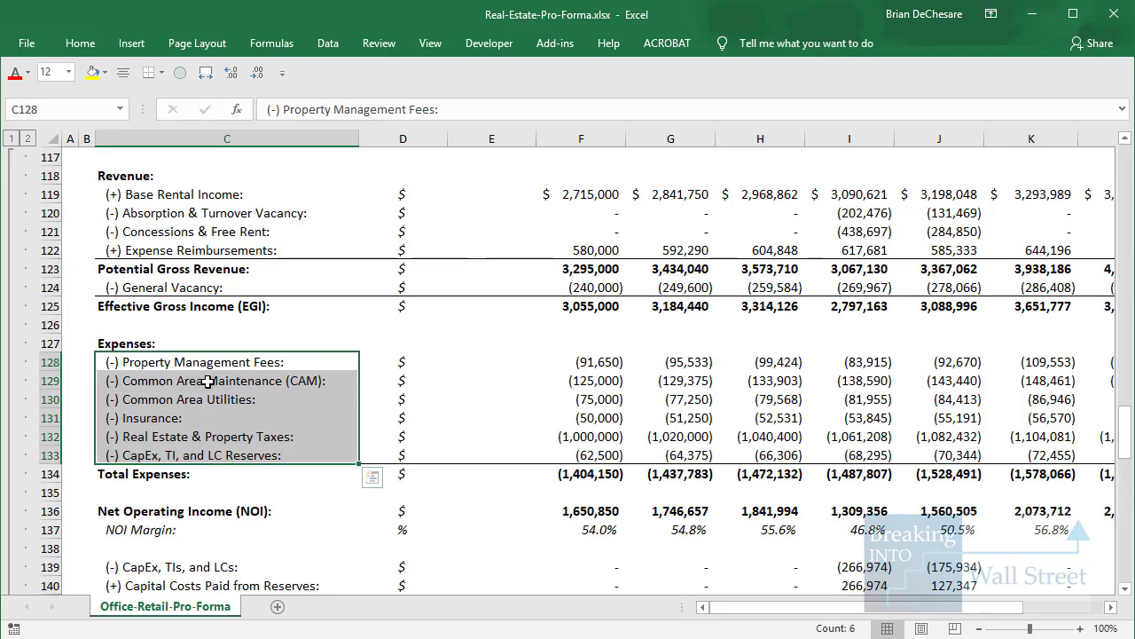
# Select the capital costs row, CapEx, TIs, and LCs, from its label through FY21 to review it.
pyautogui.scroll(-3, 203, 404)
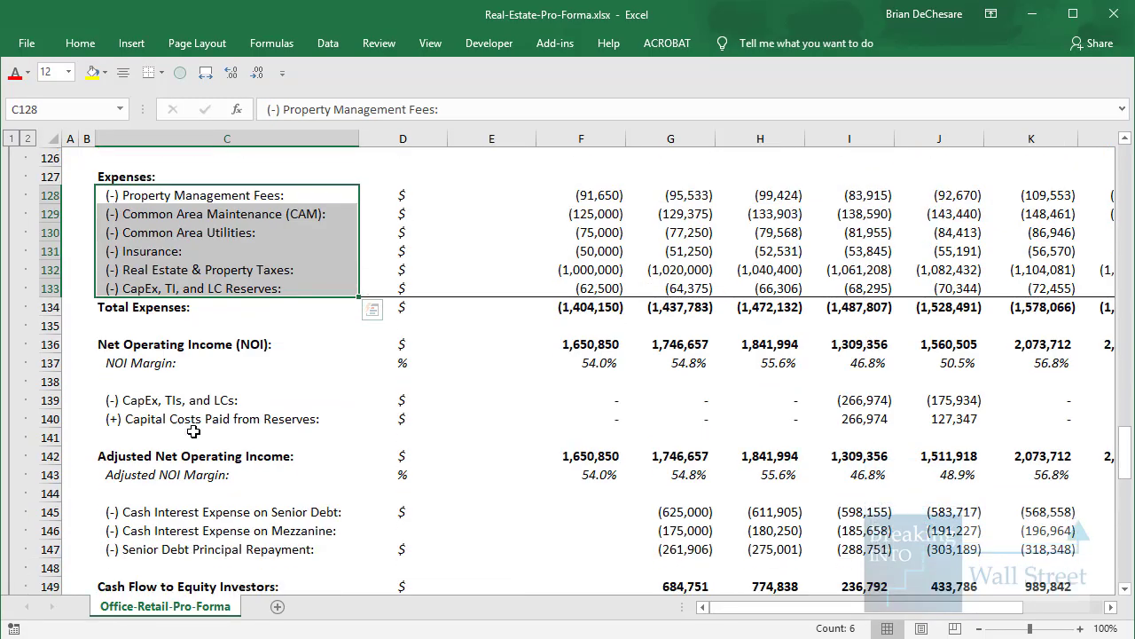
pyautogui.click(202, 403)
pyautogui.moveTo(202, 404); pyautogui.dragTo(908, 401)
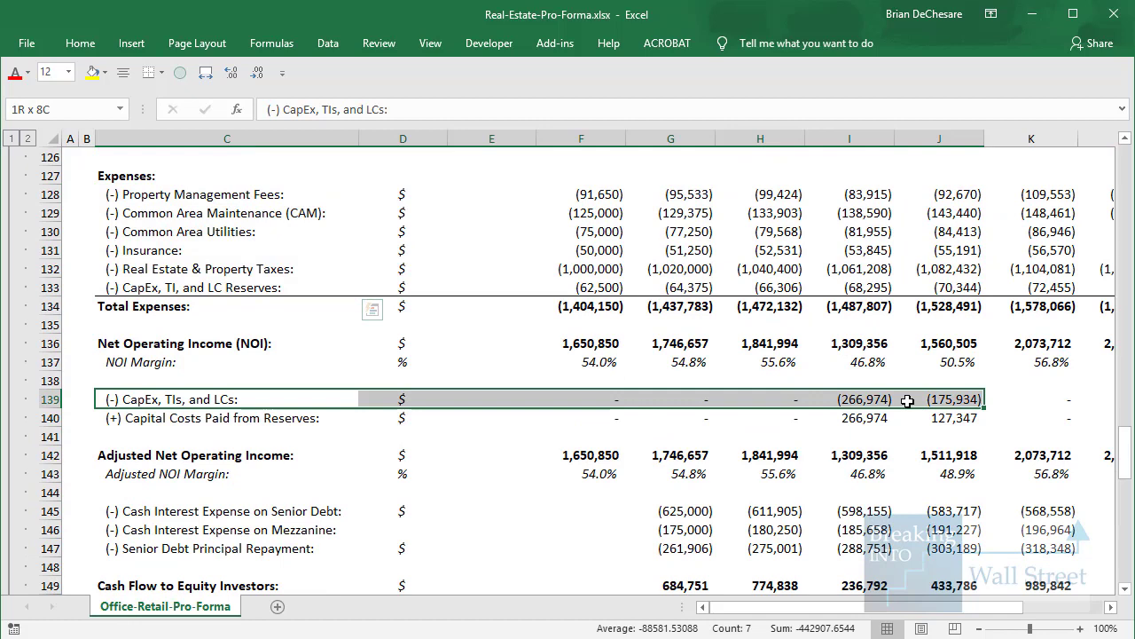
pyautogui.moveTo(907, 401); pyautogui.dragTo(908, 401)
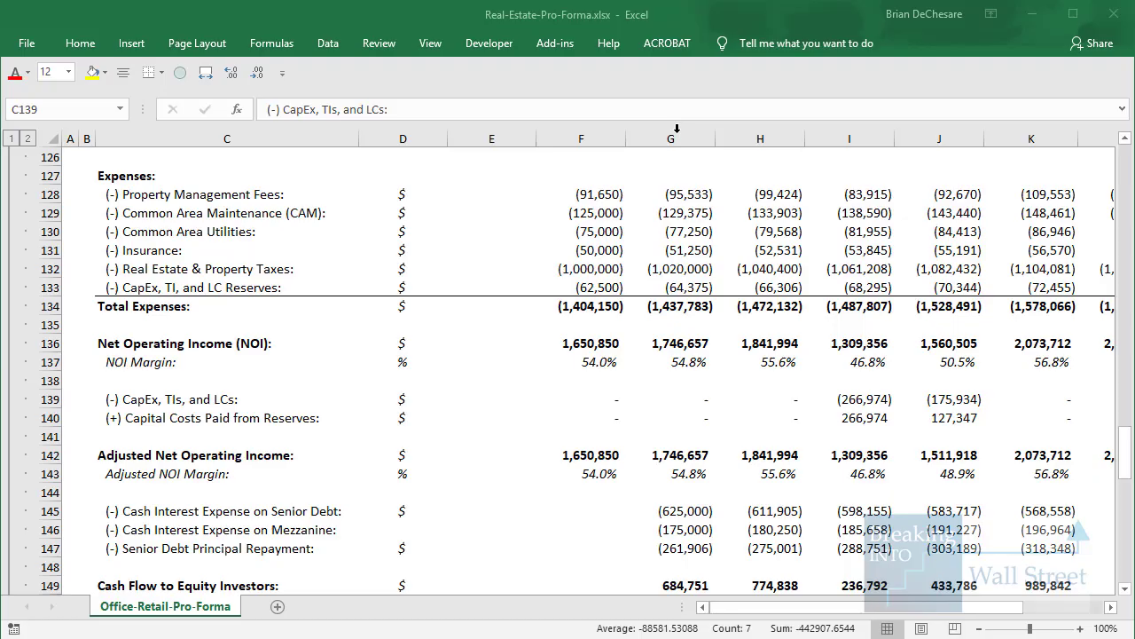
pyautogui.scroll(-1, 568, 370)
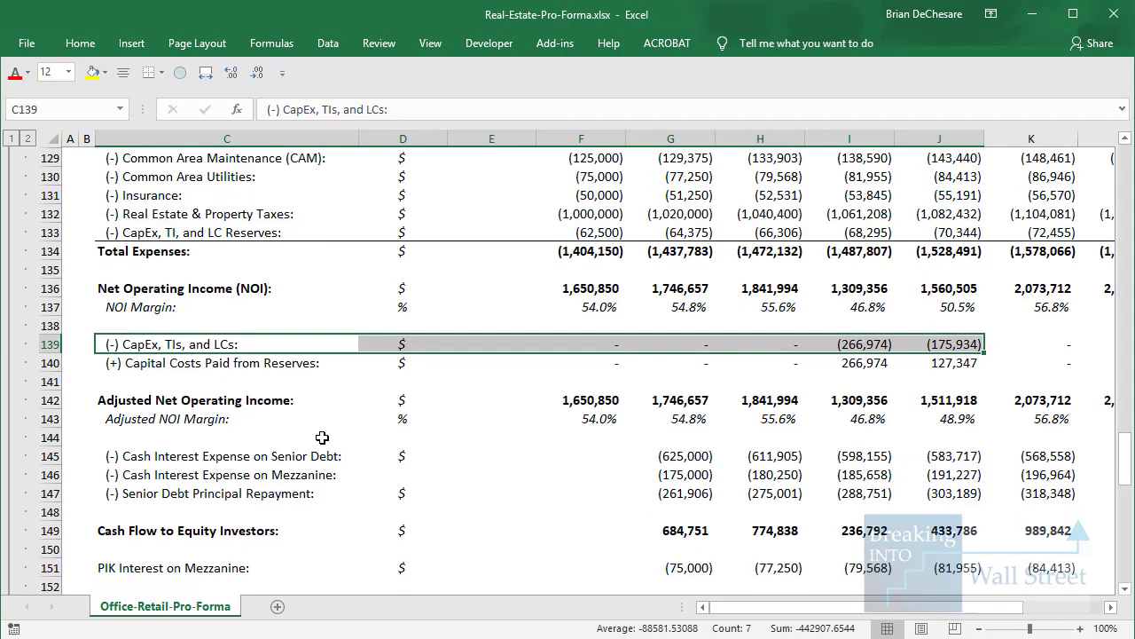
# Select the interest and principal repayment lines, and mark the Cash Flow to Equity Investors line.
pyautogui.moveTo(355, 455); pyautogui.dragTo(510, 502)
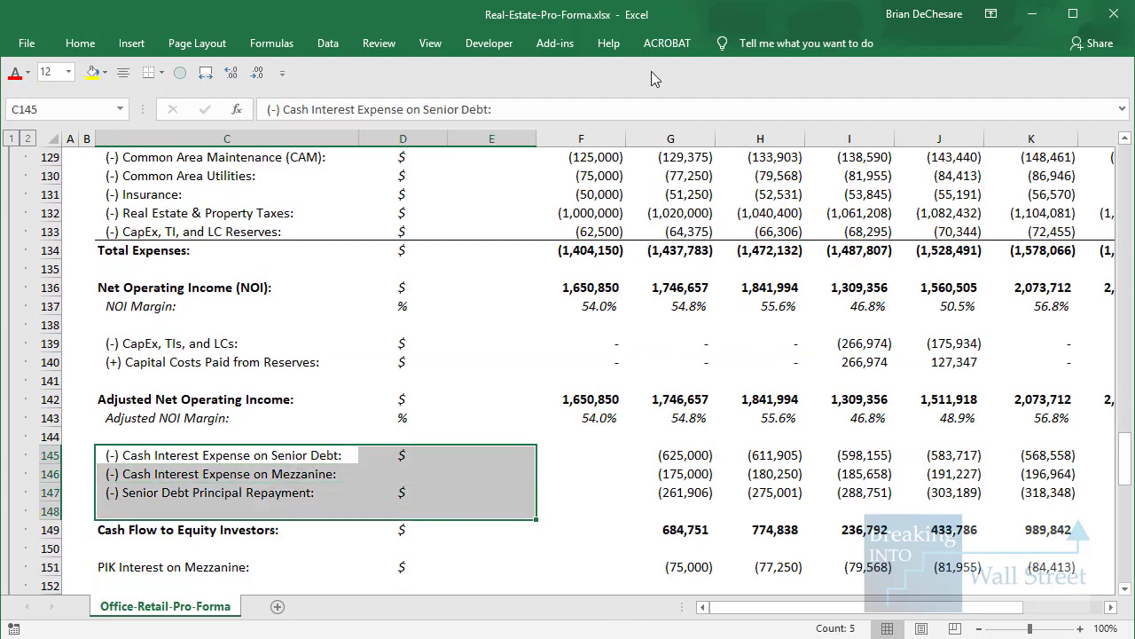
pyautogui.scroll(-2, 176, 578)
pyautogui.click(163, 545)
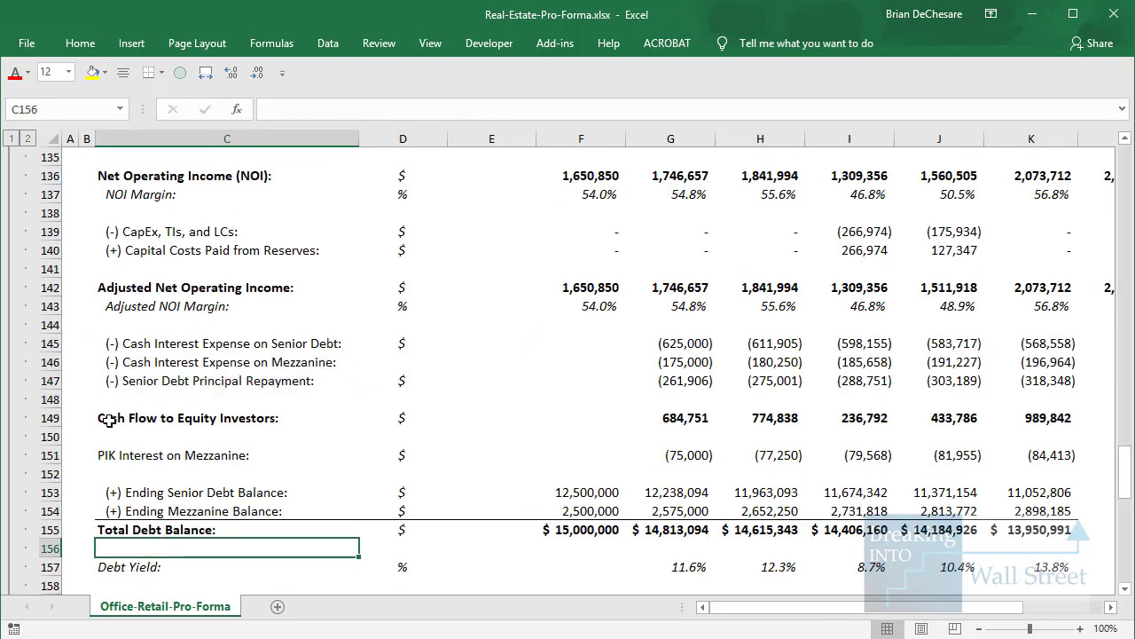
pyautogui.moveTo(89, 404)
pyautogui.mouseDown()
pyautogui.moveTo(164, 423)
pyautogui.moveTo(454, 433)
pyautogui.mouseUp()
pyautogui.press('Escape')
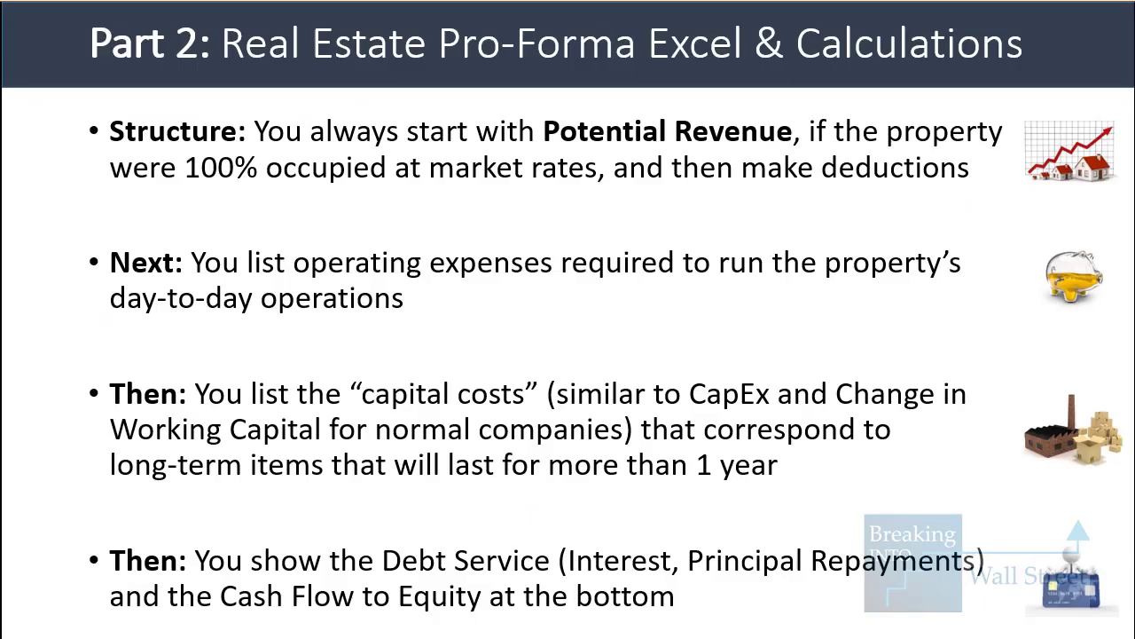
# Advance past the structure slide and open the FY18 Base Rental Income formula in the property pro-forma for inspection.
pyautogui.press('Right')
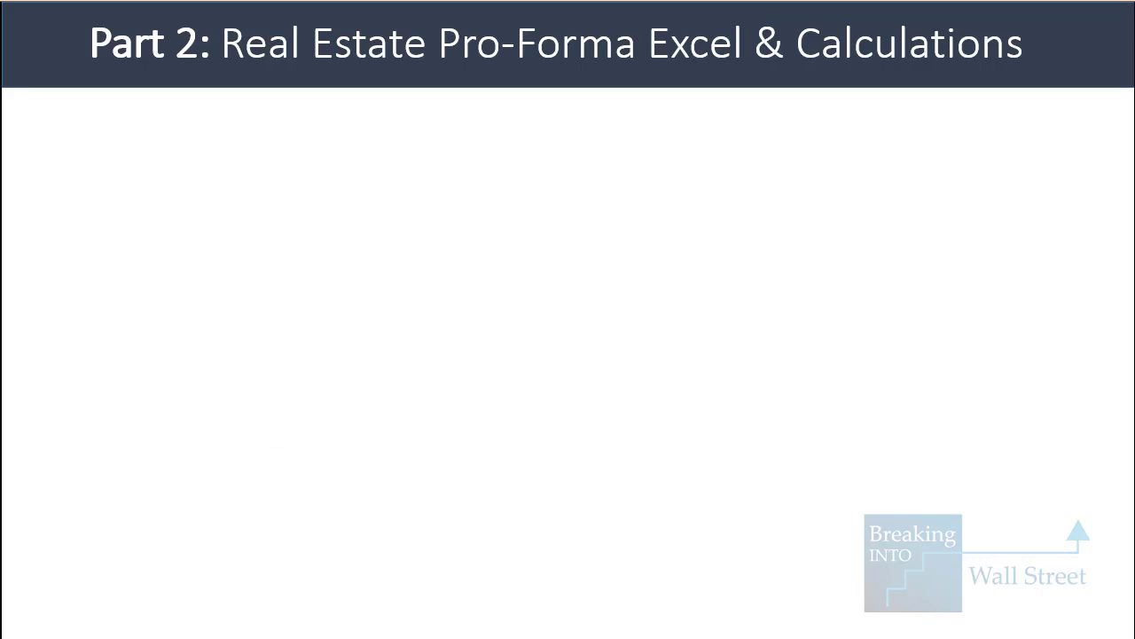
pyautogui.press('Right')
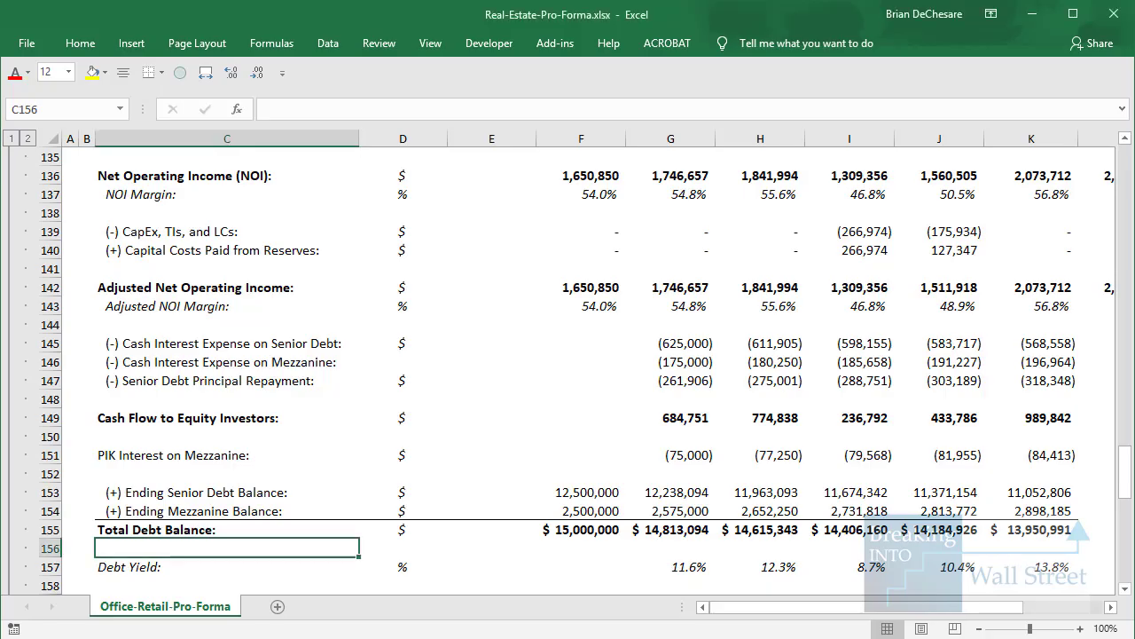
pyautogui.scroll(11, 578, 253)
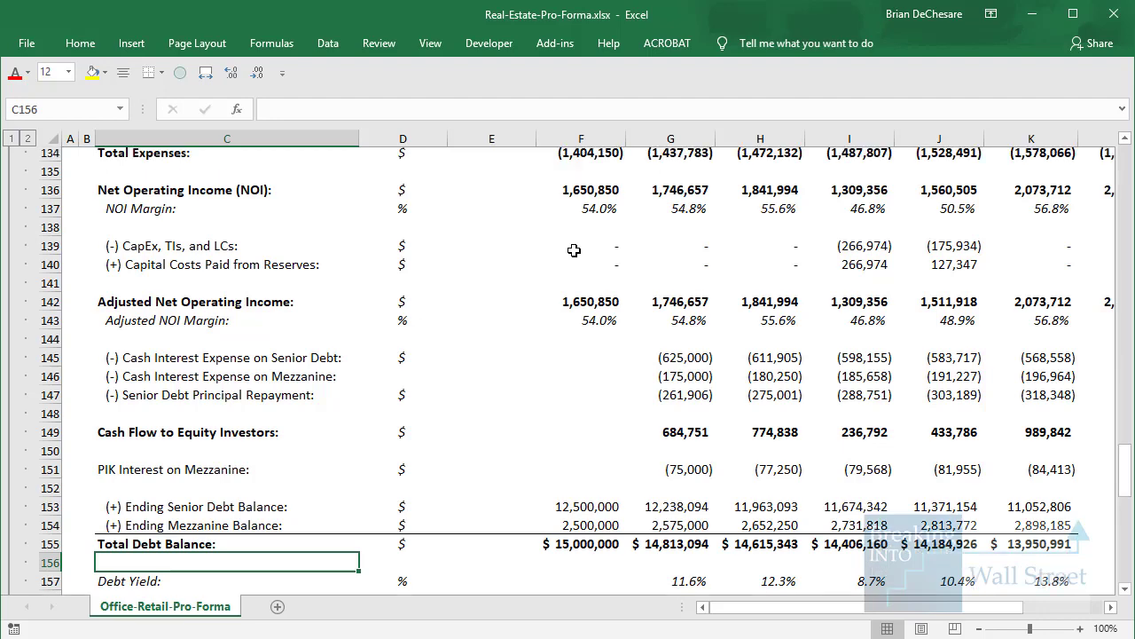
pyautogui.click(675, 472)
pyautogui.press('F2')
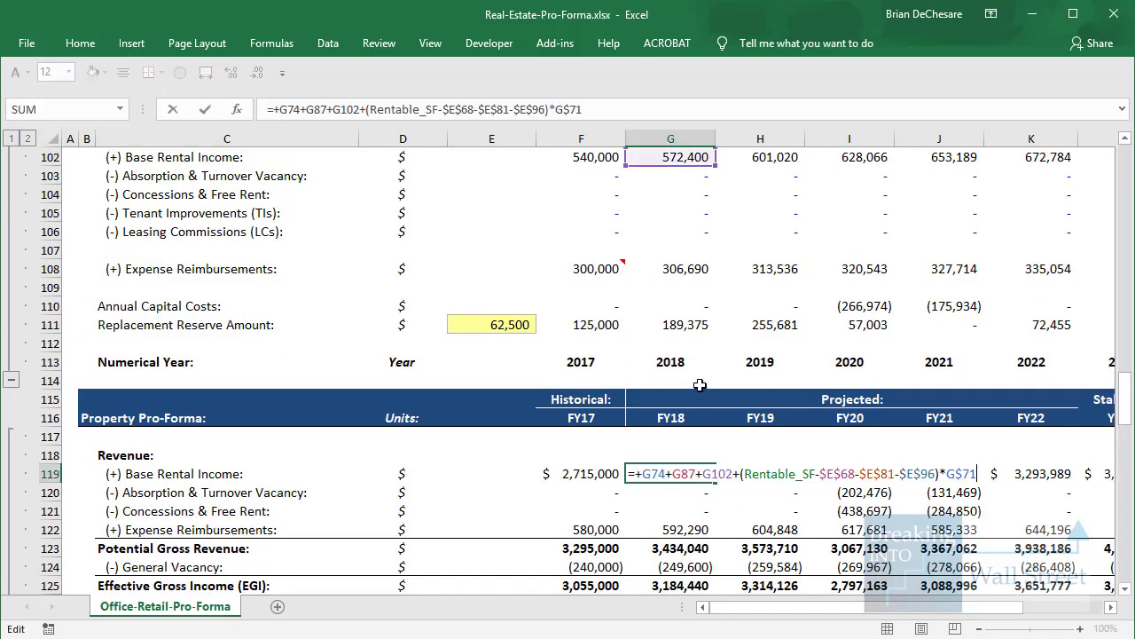
# Trace the FY18 Base Rental Income formula's references through the three tenants' rent, square footage and income rows.
pyautogui.scroll(6, 700, 385)
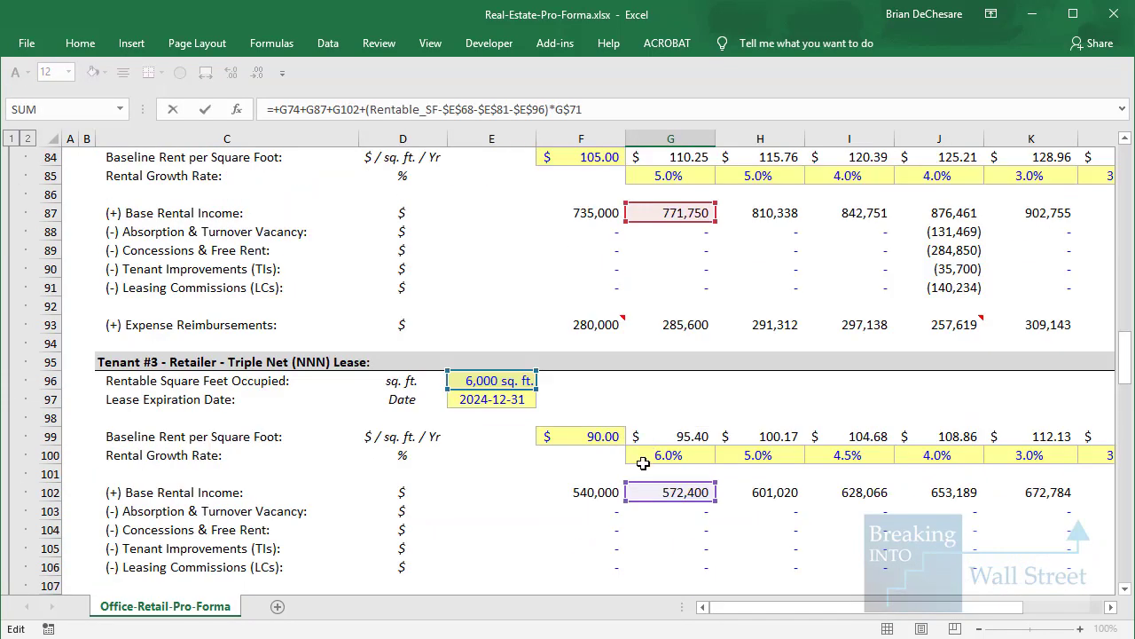
pyautogui.scroll(7, 650, 492)
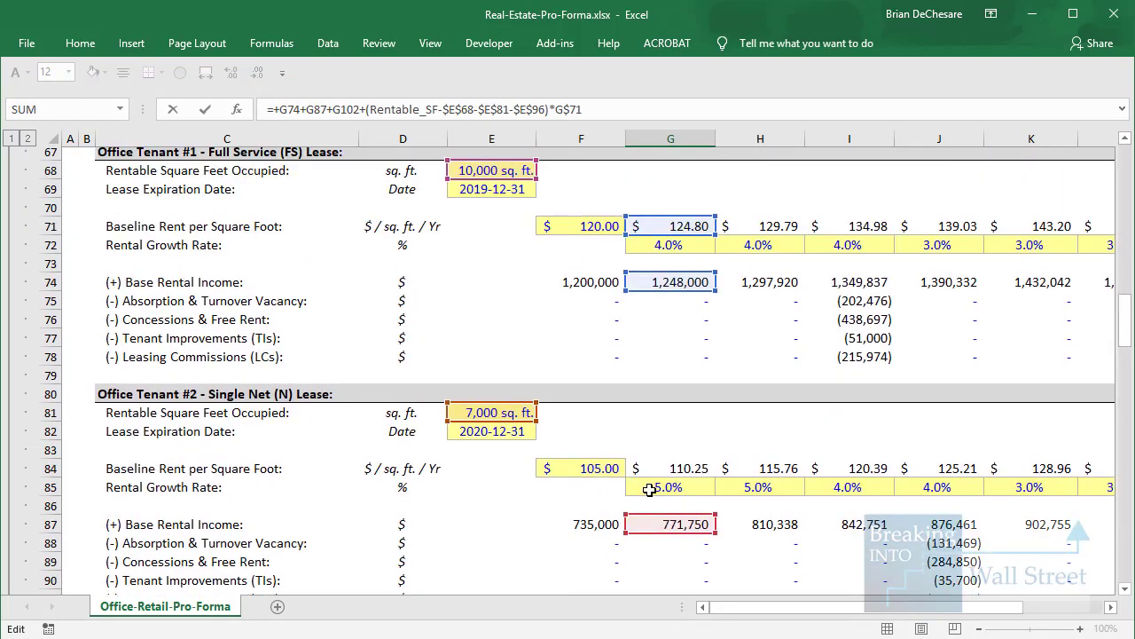
pyautogui.scroll(1, 651, 340)
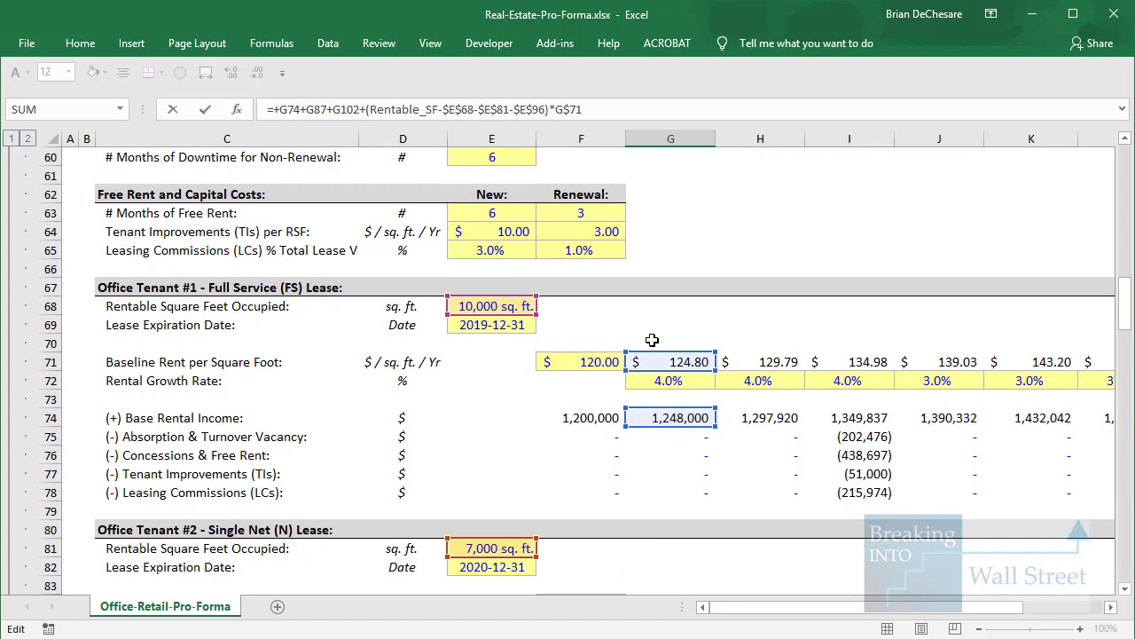
pyautogui.scroll(3, 652, 339)
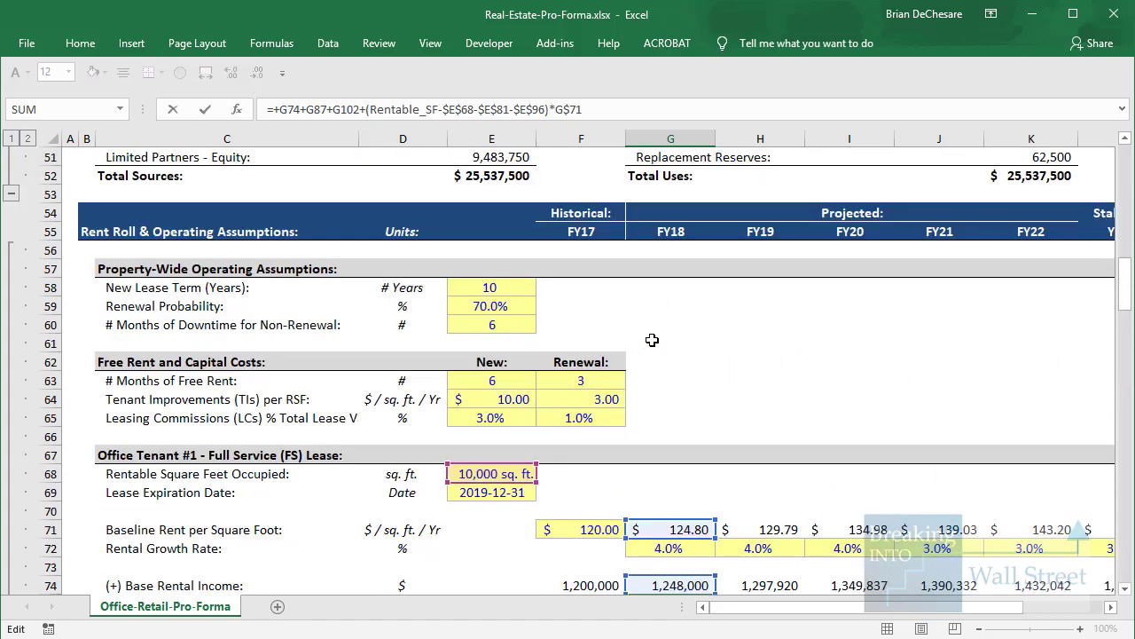
pyautogui.scroll(-13, 652, 339)
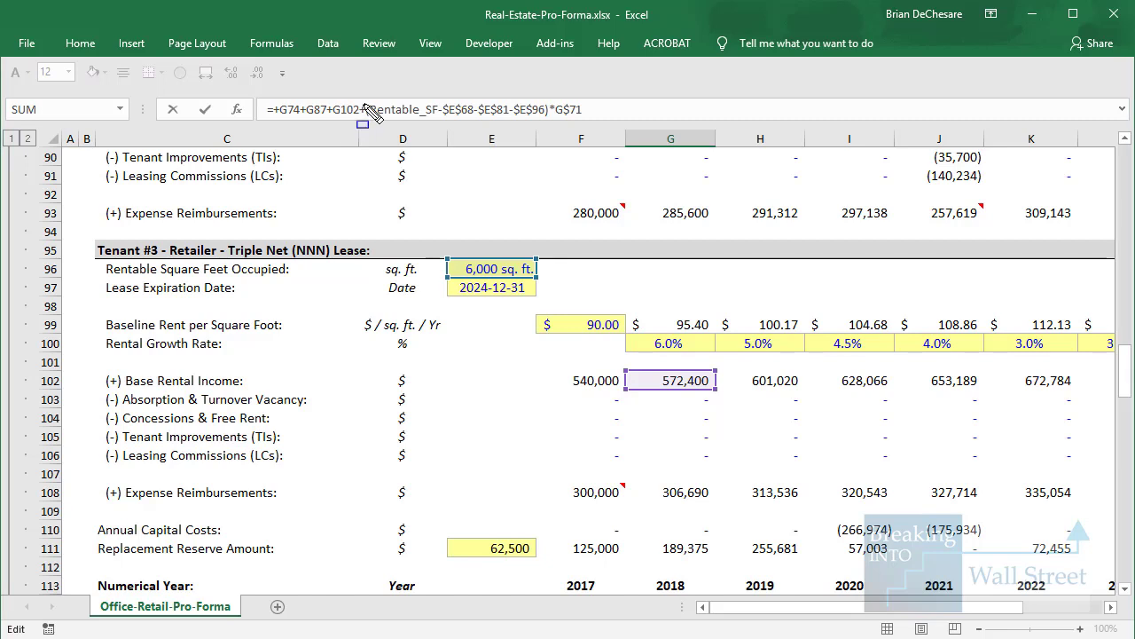
# Mark the unoccupied-space term (Rentable_SF-$E$68-$E$81-$E$96) and its rent multiplier in the formula, and leave the formula without editing it.
pyautogui.moveTo(361, 94); pyautogui.dragTo(553, 125)
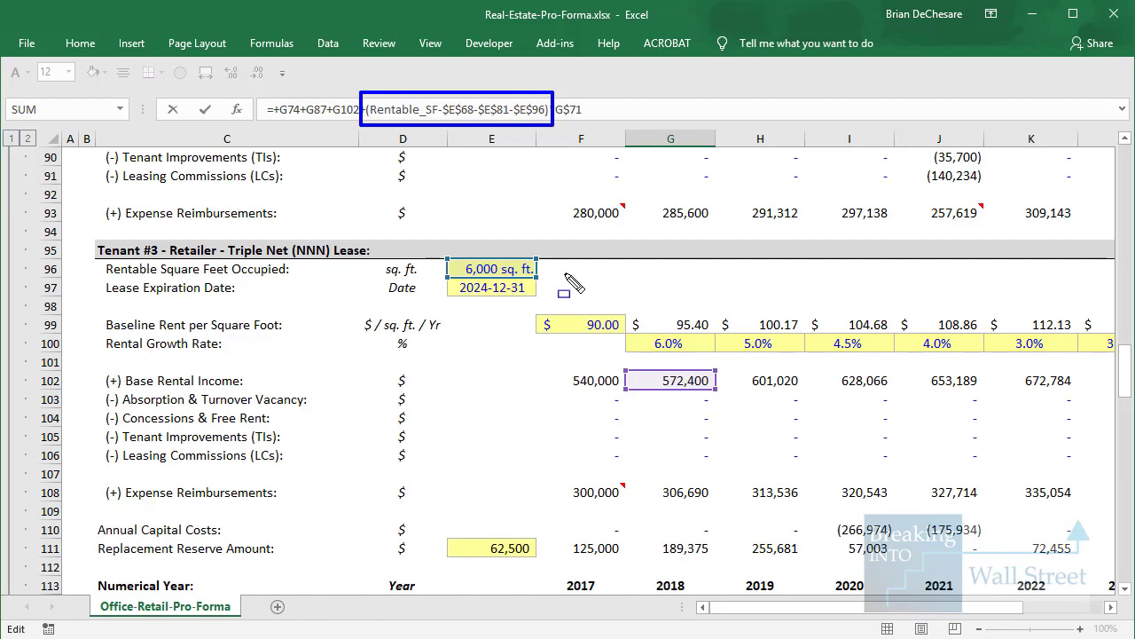
pyautogui.moveTo(601, 92)
pyautogui.mouseDown()
pyautogui.moveTo(538, 169)
pyautogui.moveTo(540, 154)
pyautogui.mouseUp()
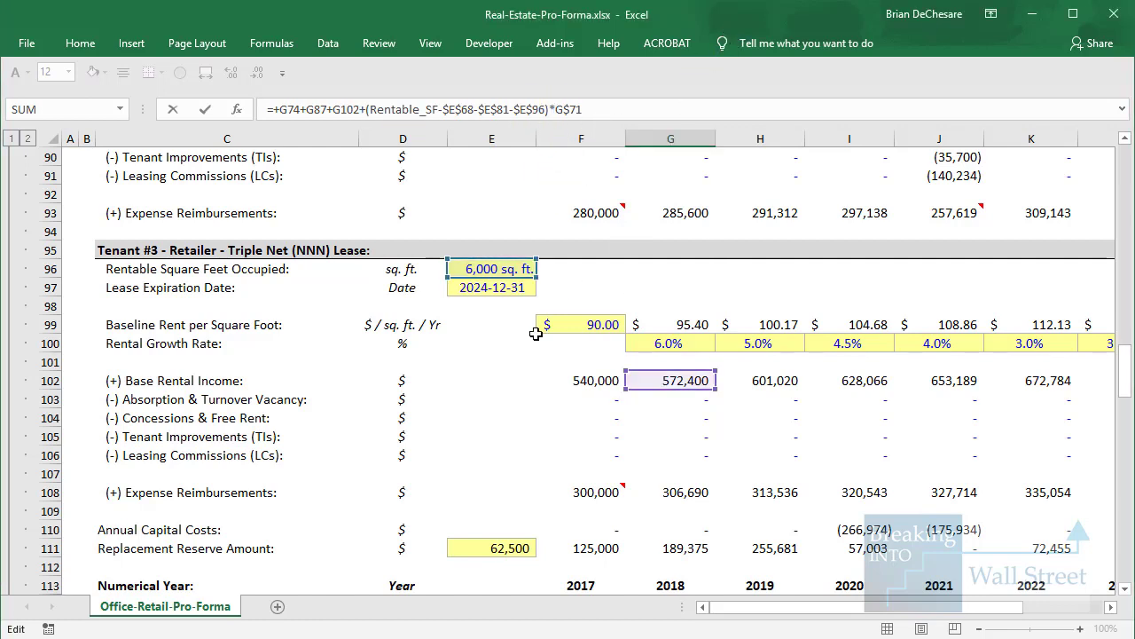
pyautogui.scroll(-6, 515, 380)
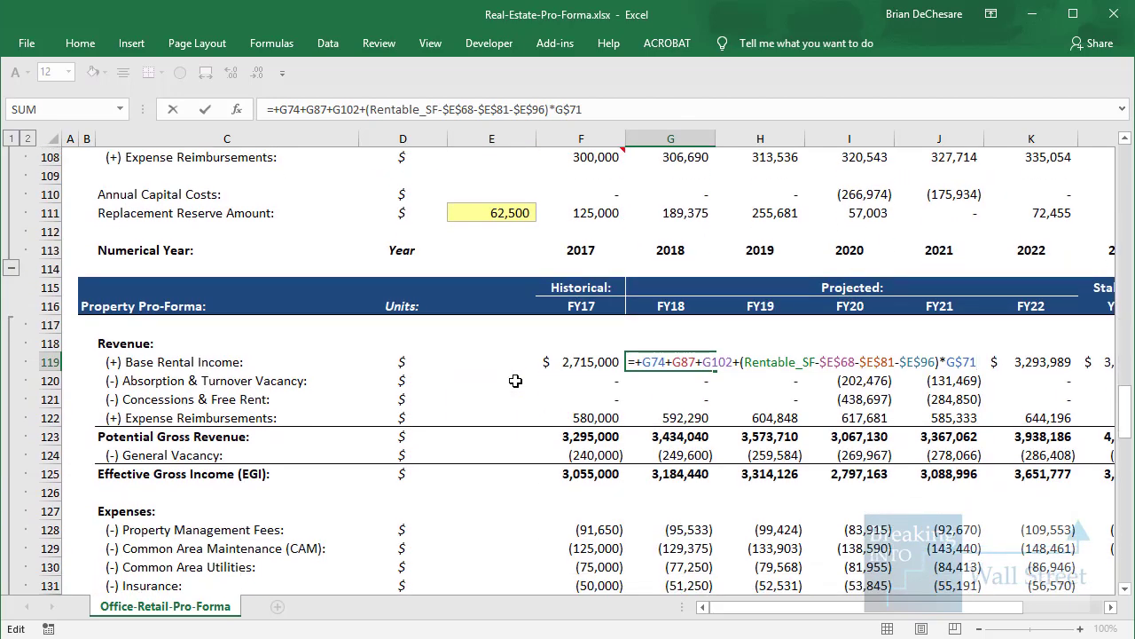
pyautogui.press('Escape')
pyautogui.press('F2')
pyautogui.press('Escape')
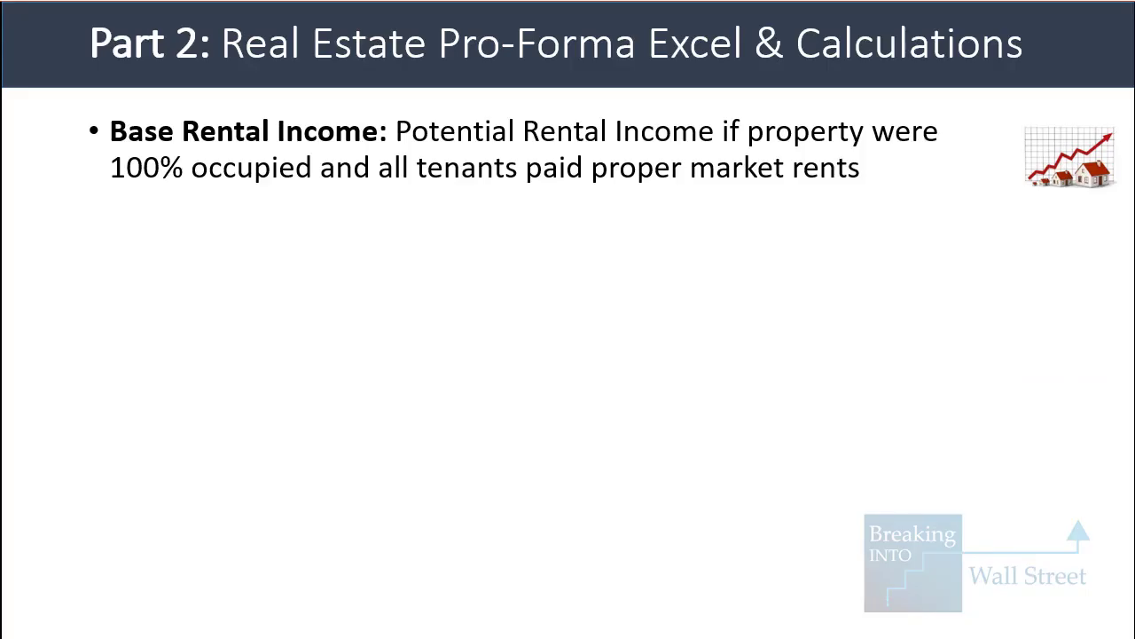
# Advance the slideshow through the Deductions and Adjustments point following Base Rental Income.
pyautogui.press('Right')
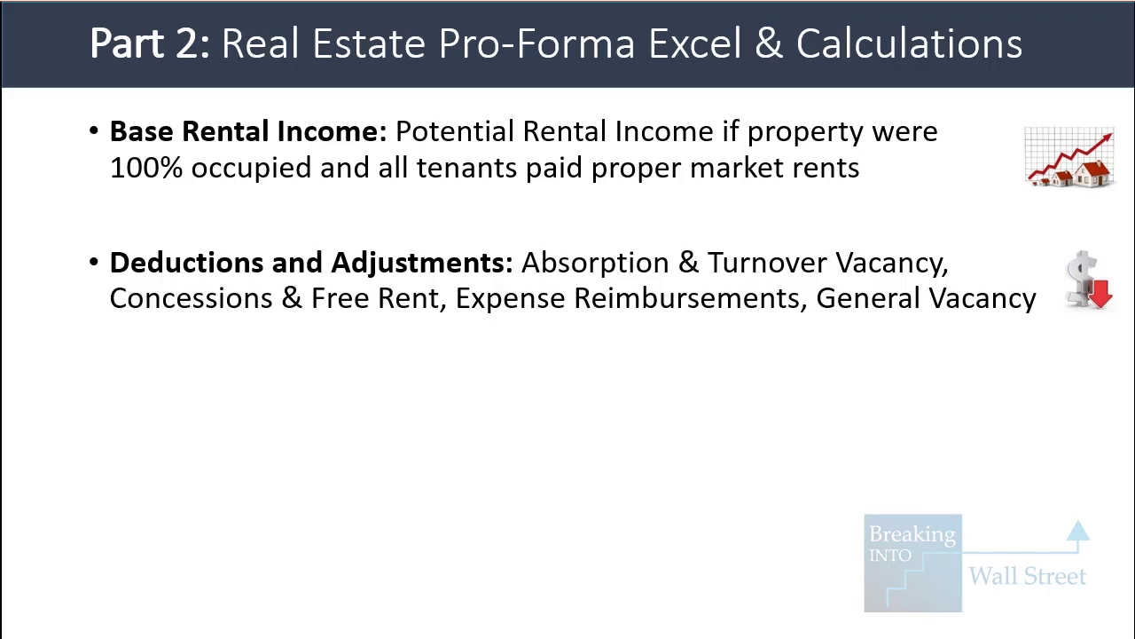
pyautogui.press('Right')
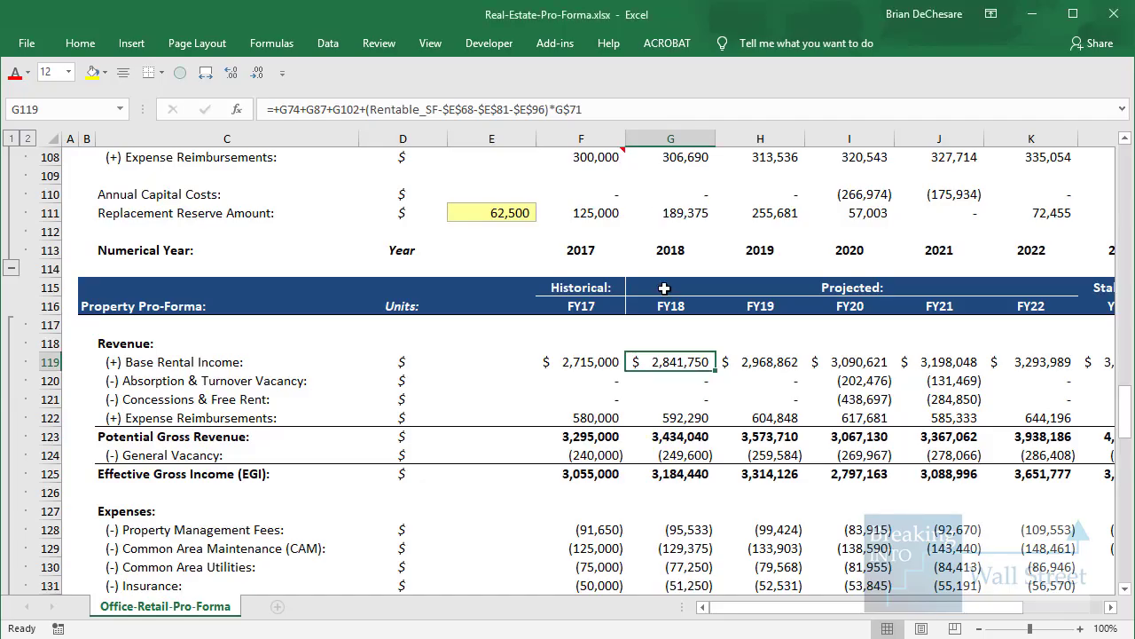
# Inspect the pro-forma's FY20 Absorption & Turnover Vacancy formula and its references to the three tenants' vacancy rows, and leave it unedited.
pyautogui.doubleClick(844, 383)
pyautogui.scroll(8, 727, 387)
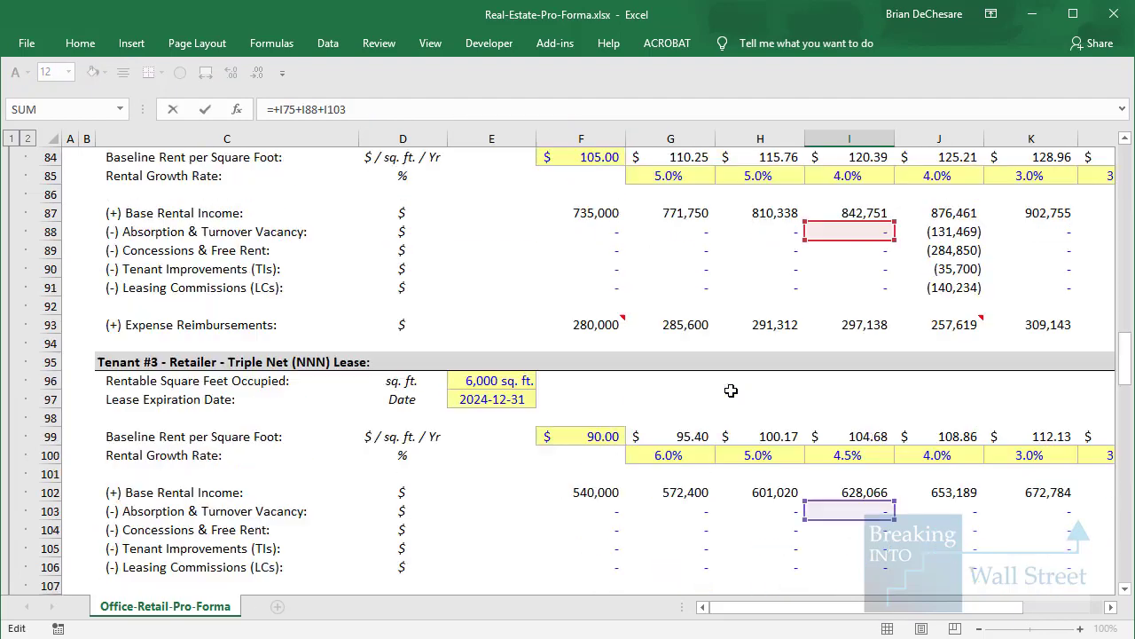
pyautogui.press('Escape')
pyautogui.scroll(-2, 727, 388)
pyautogui.scroll(9, 743, 382)
# Open Office Tenant #1's FY20 Absorption & Turnover Vacancy formula for inspection and mark the FY20 Base Rental Income it uses.
pyautogui.click(860, 381)
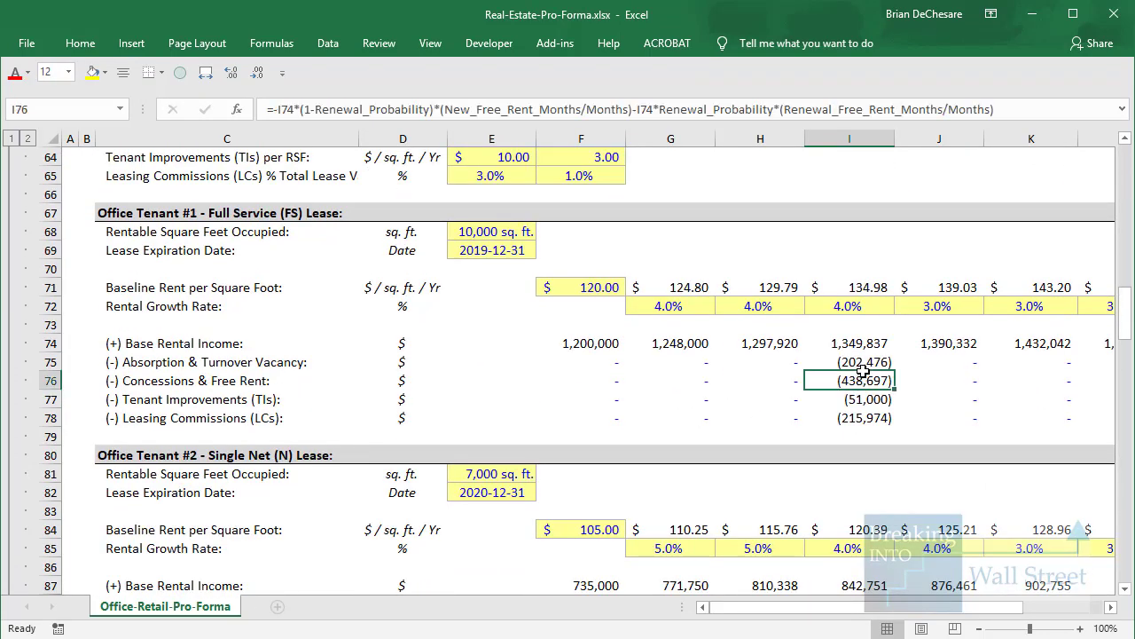
pyautogui.press('Up')
pyautogui.press('F2')
pyautogui.scroll(1, 789, 437)
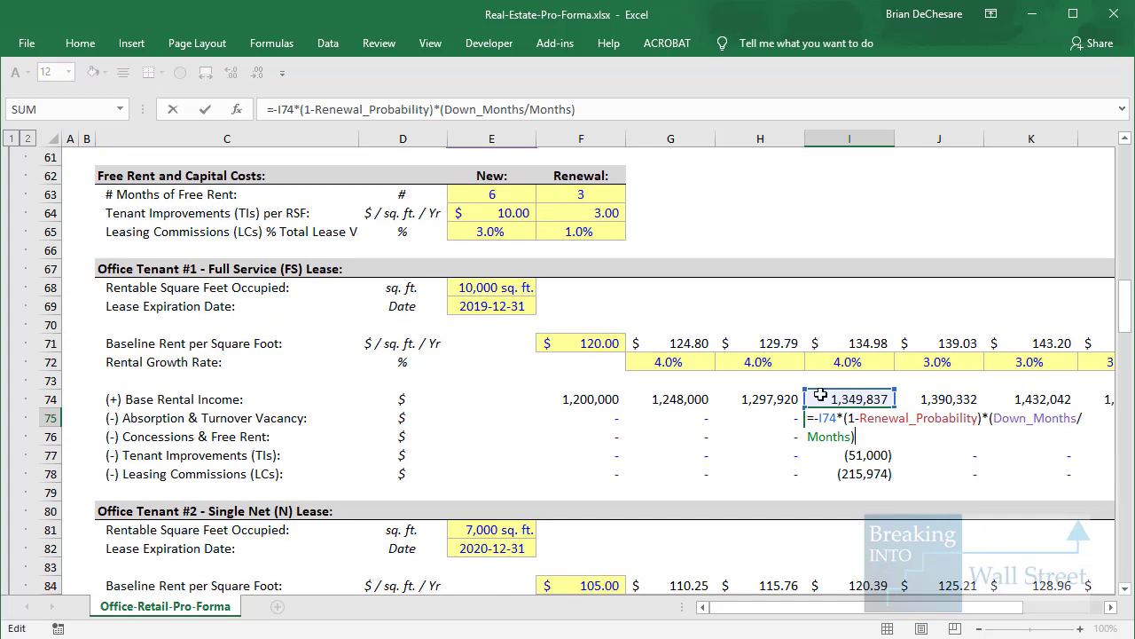
pyautogui.moveTo(809, 390); pyautogui.dragTo(903, 420)
# Mark the Renewal Probability and Months of Downtime inputs and the Base Rental Income behind the vacancy formula, and leave it unedited.
pyautogui.scroll(3, 563, 328)
pyautogui.moveTo(444, 271)
pyautogui.mouseDown()
pyautogui.moveTo(515, 321)
pyautogui.moveTo(546, 322)
pyautogui.mouseUp()
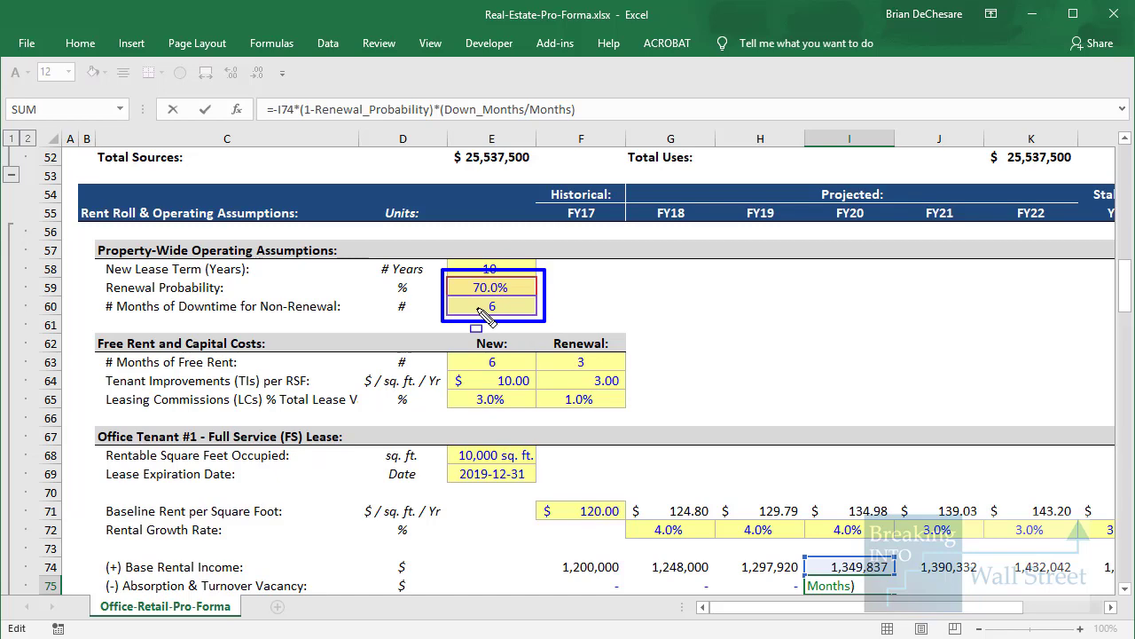
pyautogui.moveTo(439, 294); pyautogui.dragTo(558, 321)
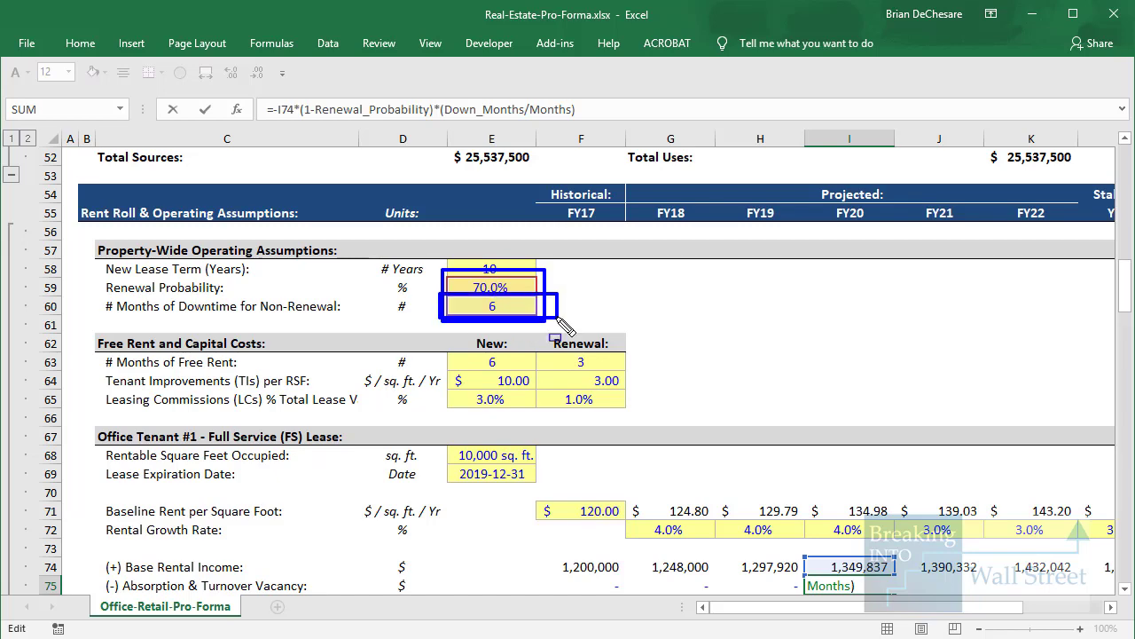
pyautogui.scroll(-2, 849, 497)
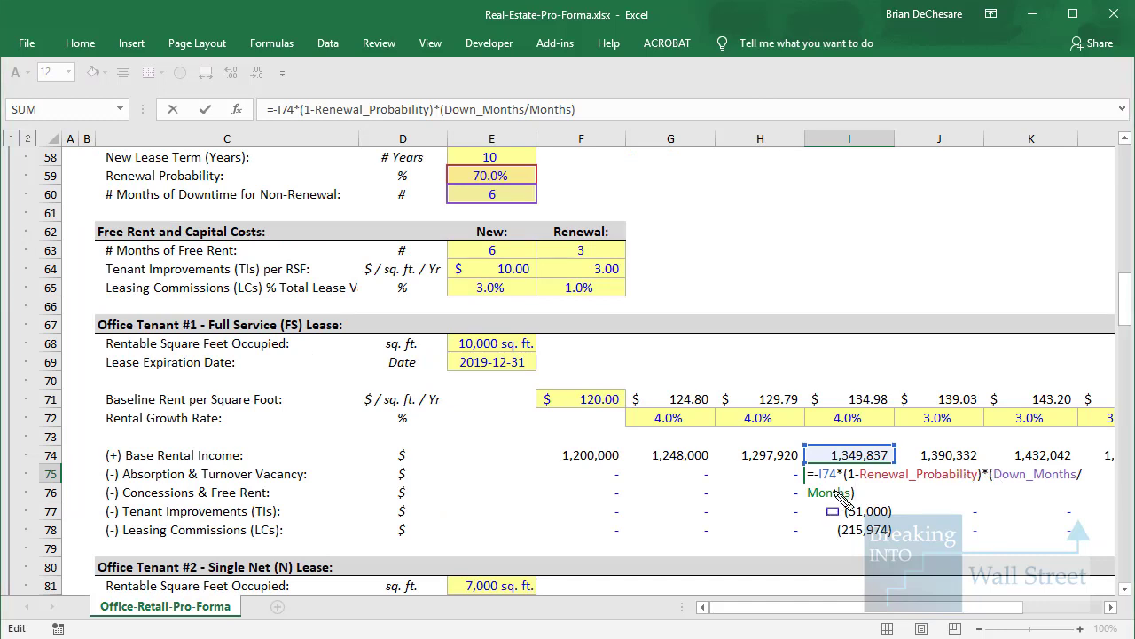
pyautogui.moveTo(801, 441); pyautogui.dragTo(898, 470)
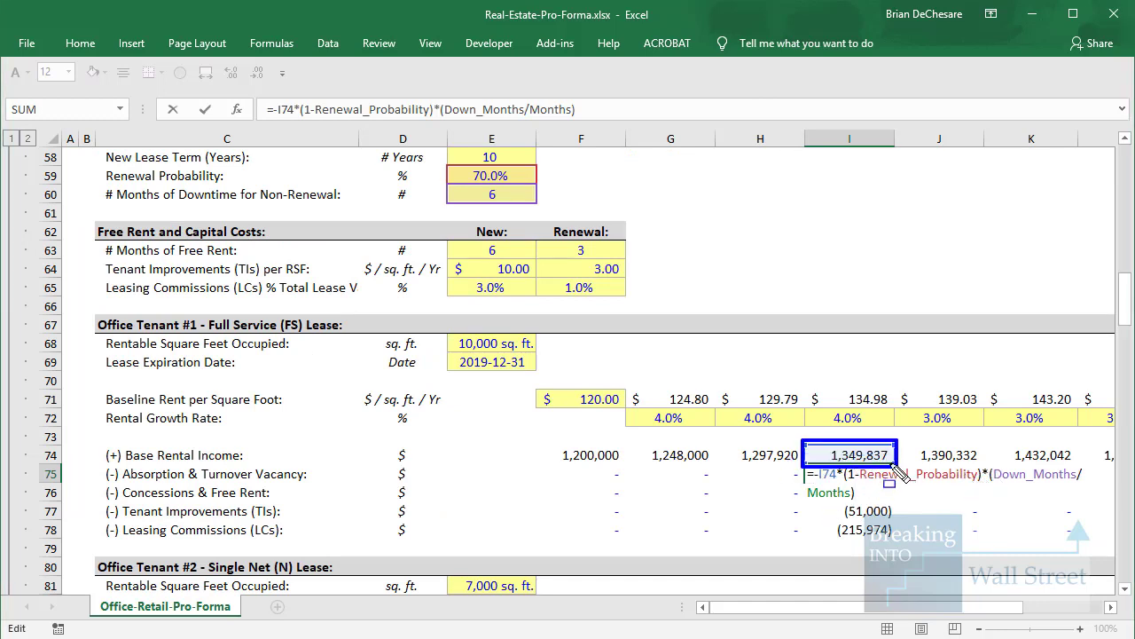
pyautogui.hotkey('ctrl', 'Return')
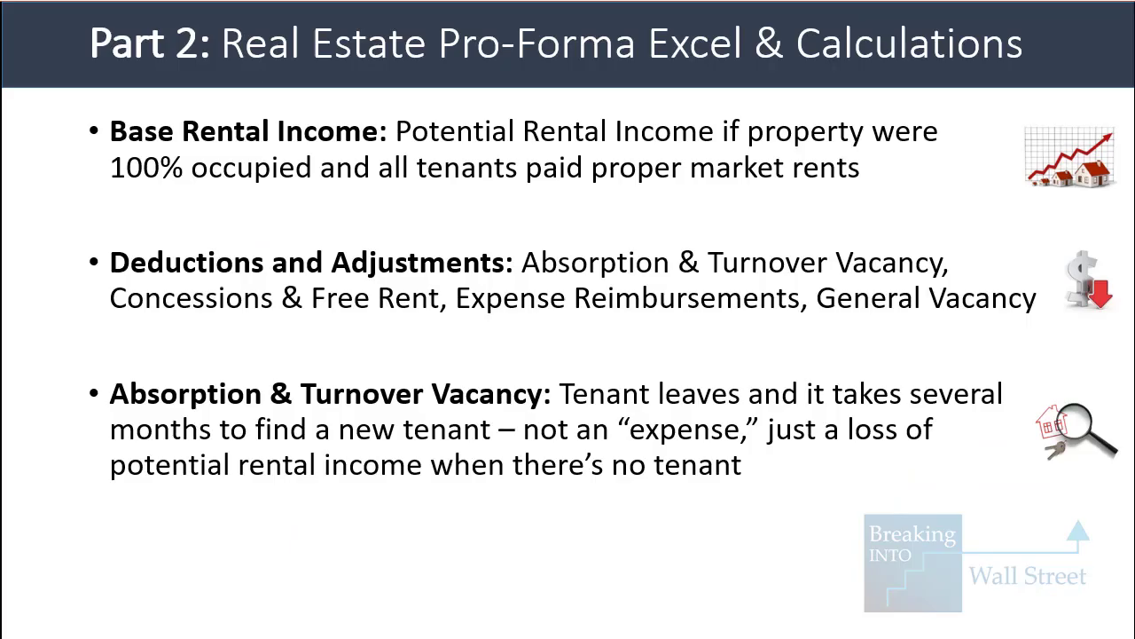
# Advance the slideshow to the Concessions & Free Rent point, switch back to Excel and open Office Tenant #1's FY20 formula for that item.
pyautogui.press('Right')
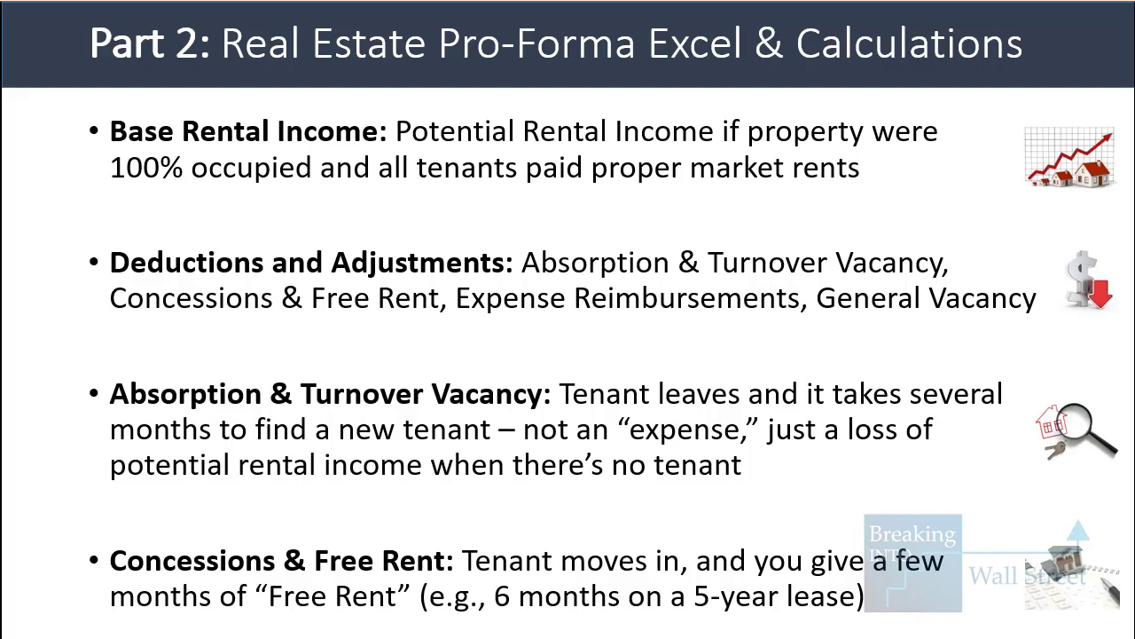
pyautogui.hotkey('alt', 'Tab')
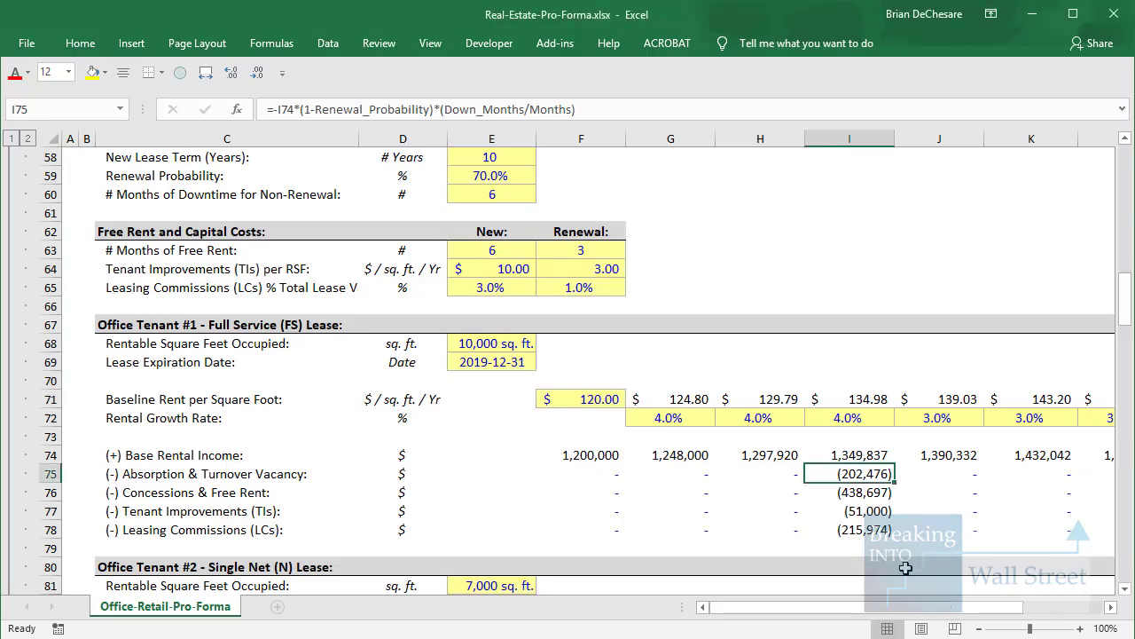
pyautogui.press('Down')
pyautogui.press('F2')
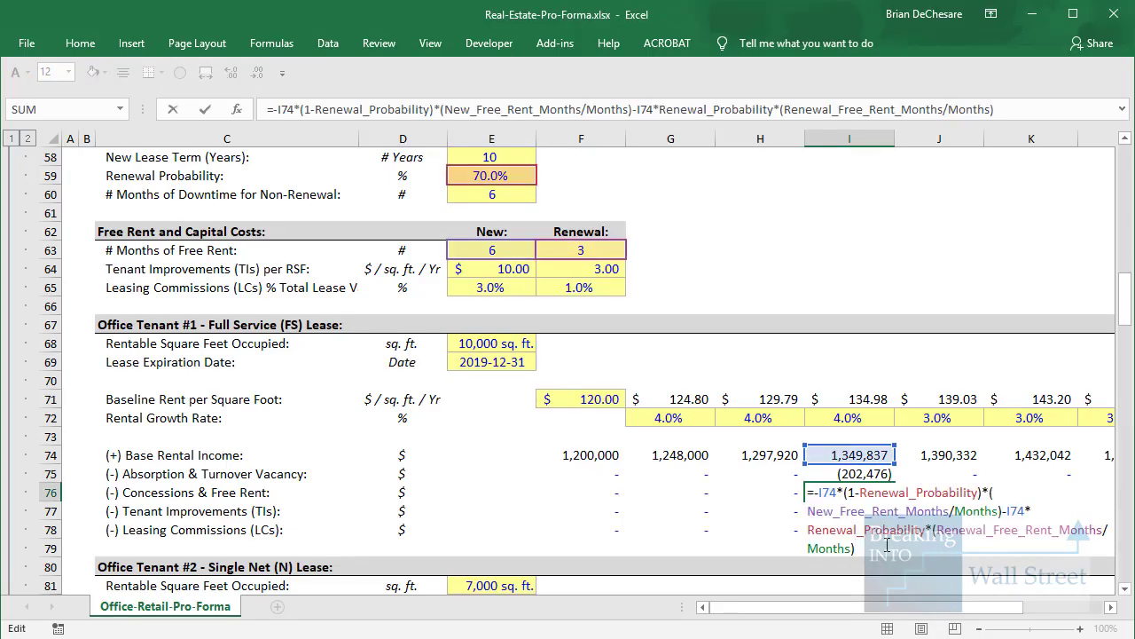
pyautogui.scroll(1, 816, 525)
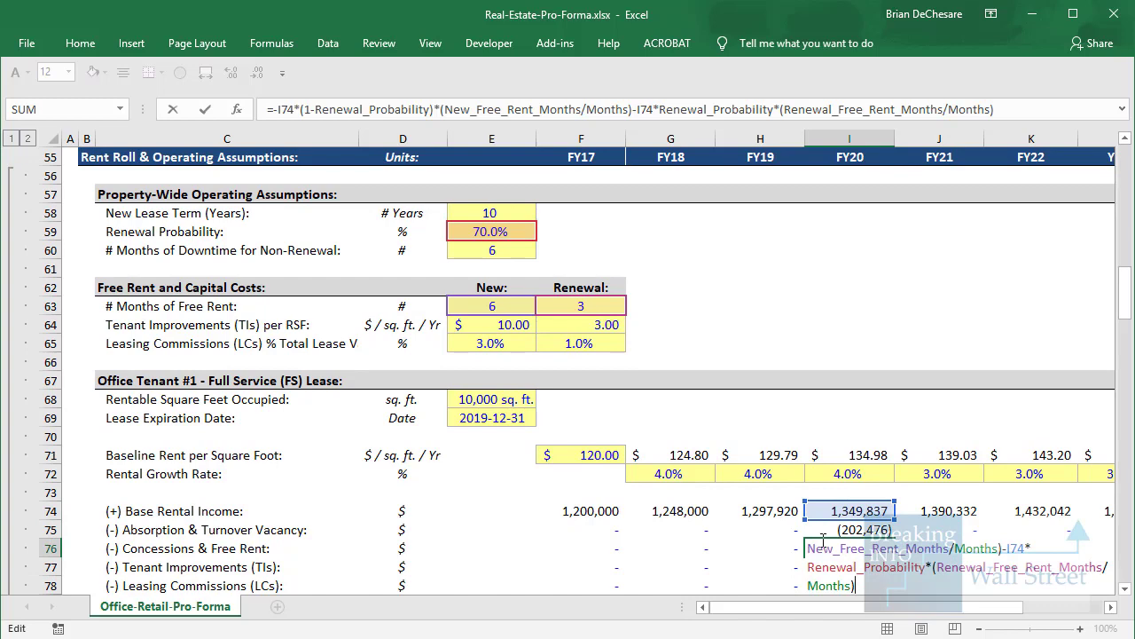
pyautogui.scroll(-1, 823, 540)
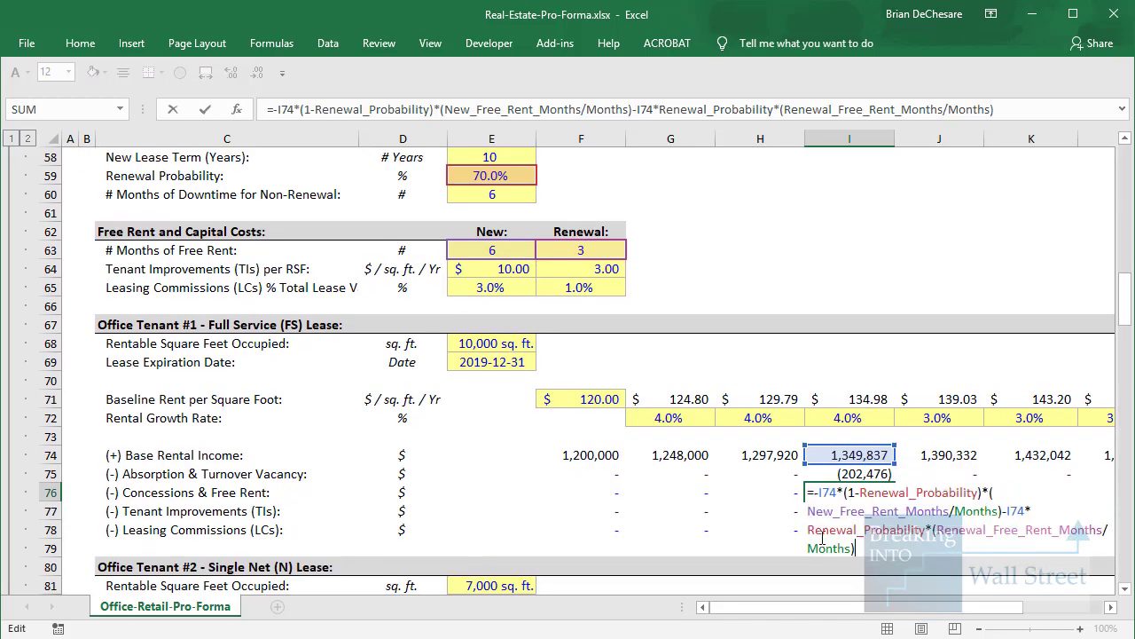
# Mark the FY20 Base Rental Income and the renewal and new free-rent months used in the concessions formula, and leave it unedited.
pyautogui.moveTo(801, 446); pyautogui.dragTo(646, 267)
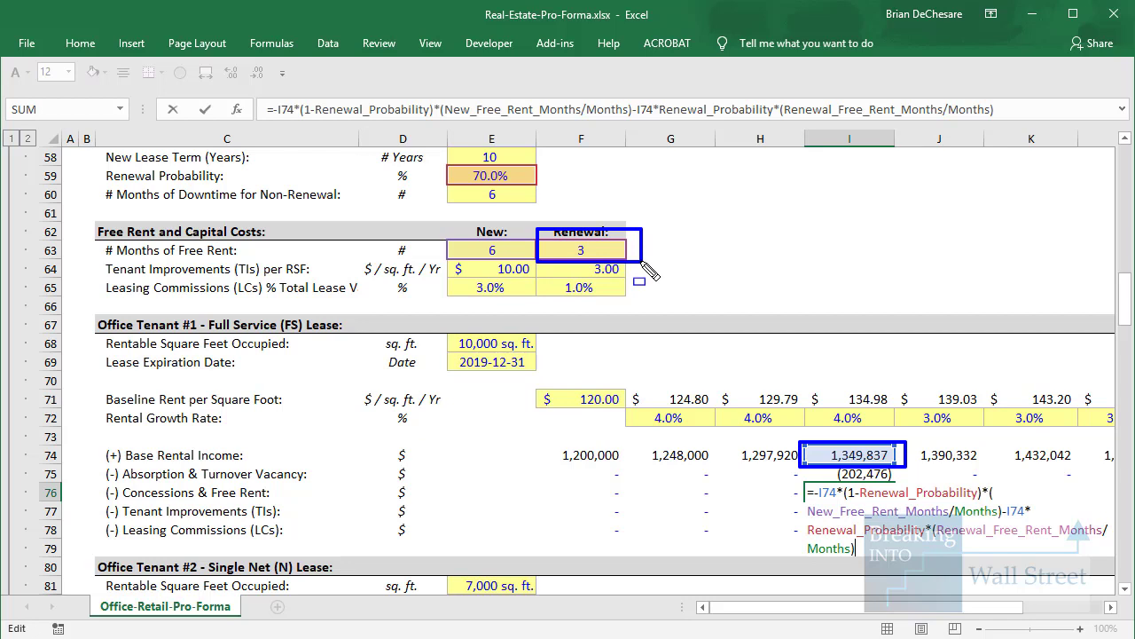
pyautogui.moveTo(642, 264); pyautogui.dragTo(687, 53)
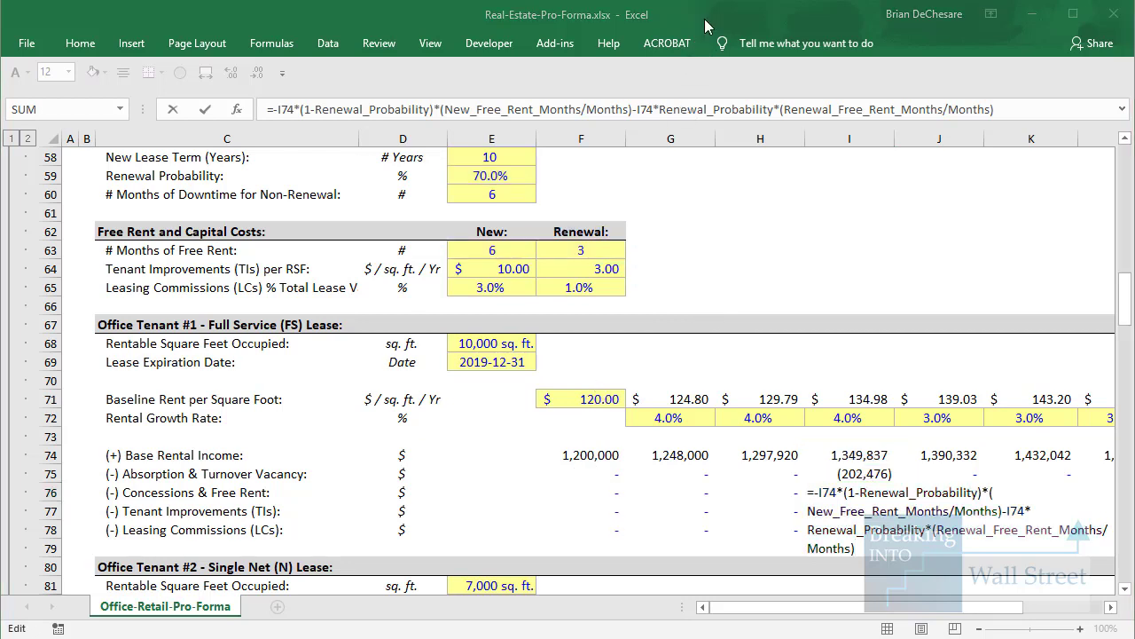
pyautogui.moveTo(449, 242); pyautogui.dragTo(543, 272)
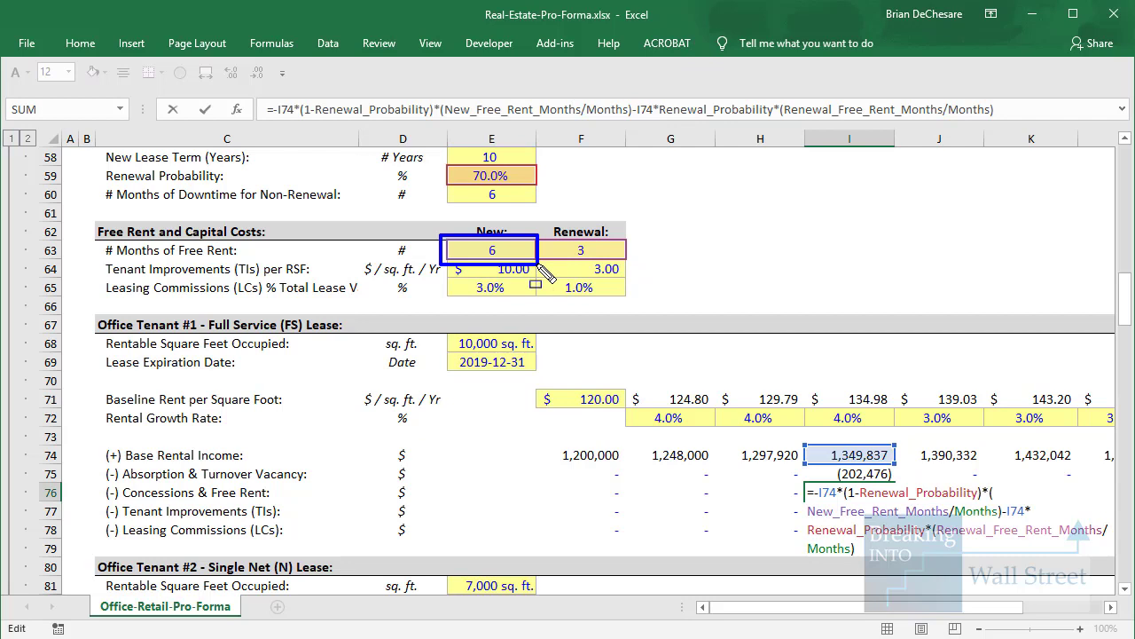
pyautogui.moveTo(545, 273); pyautogui.dragTo(908, 480)
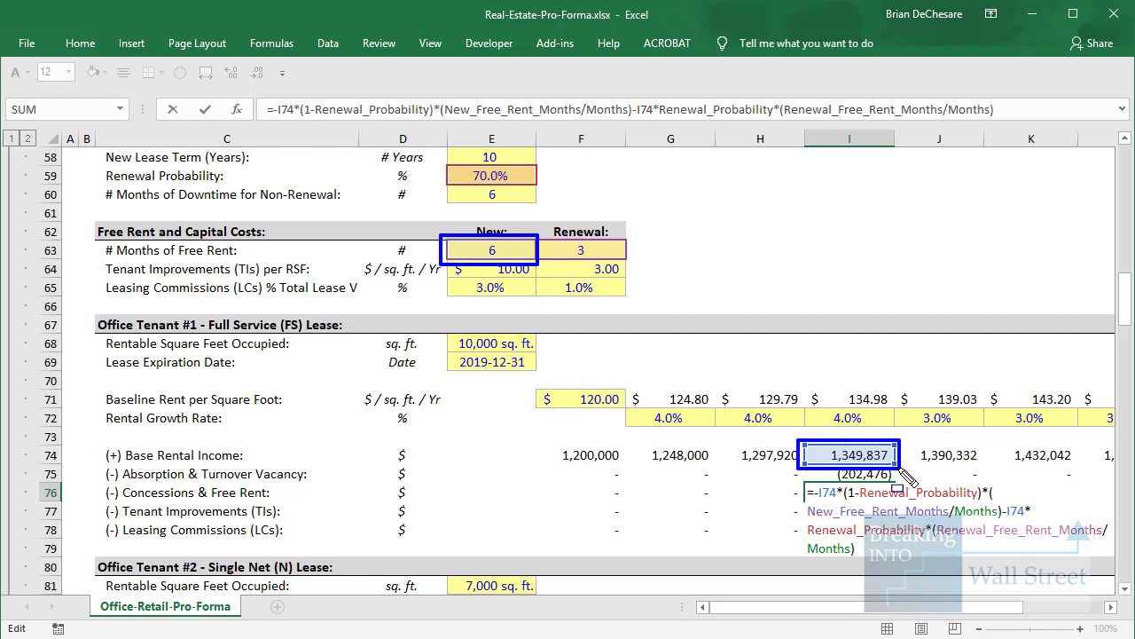
pyautogui.moveTo(907, 477); pyautogui.dragTo(561, 194)
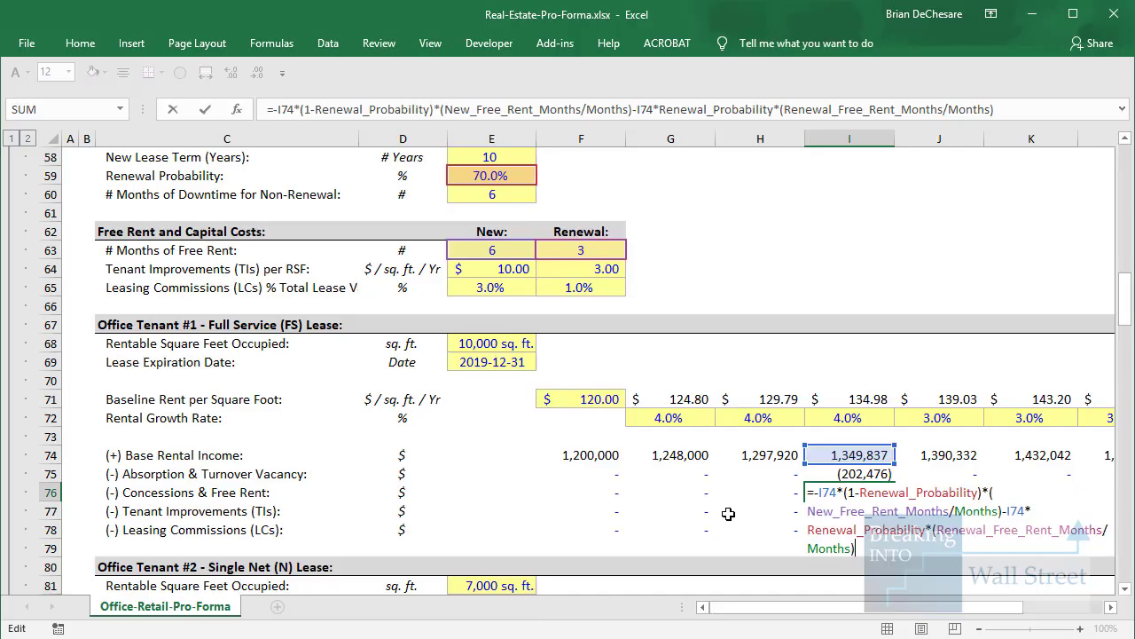
pyautogui.hotkey('ctrl', 'Return')
# Open Office Tenant #2's FY21 Expense Reimbursements formula and trace it to the pro-forma's Real Estate & Property Taxes row.
pyautogui.scroll(-6, 357, 398)
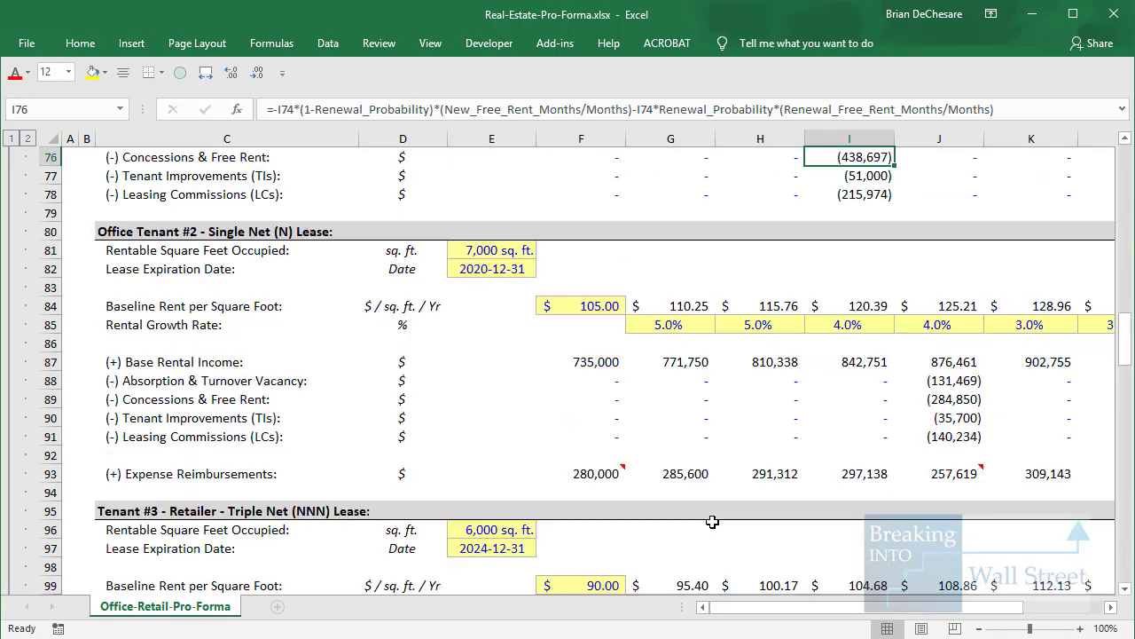
pyautogui.click(954, 474)
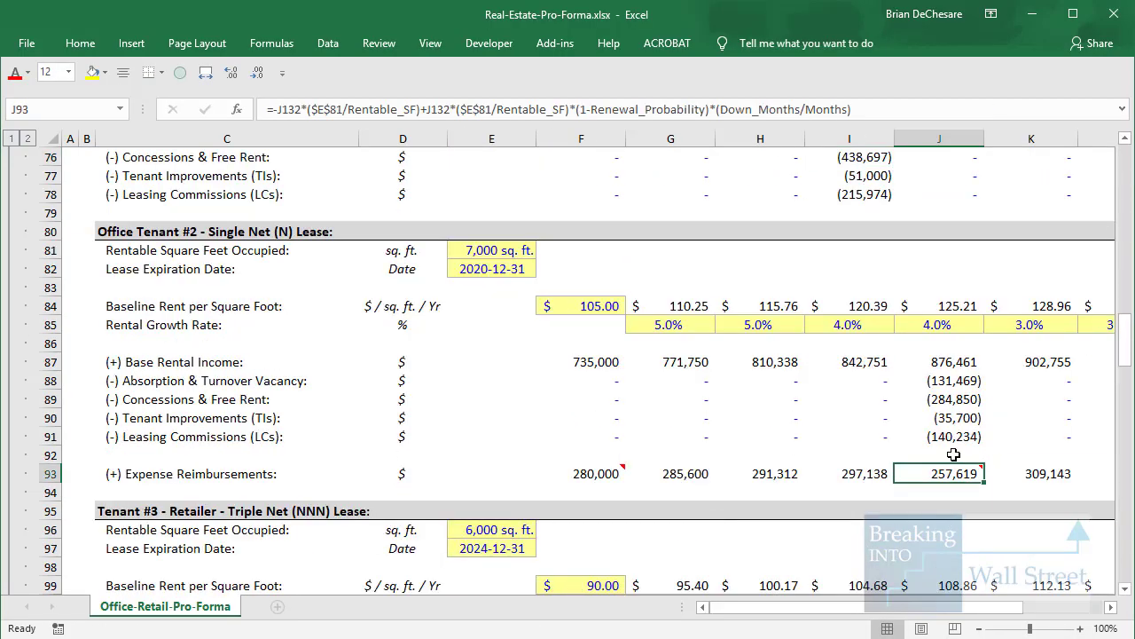
pyautogui.press('F2')
pyautogui.scroll(-13, 922, 501)
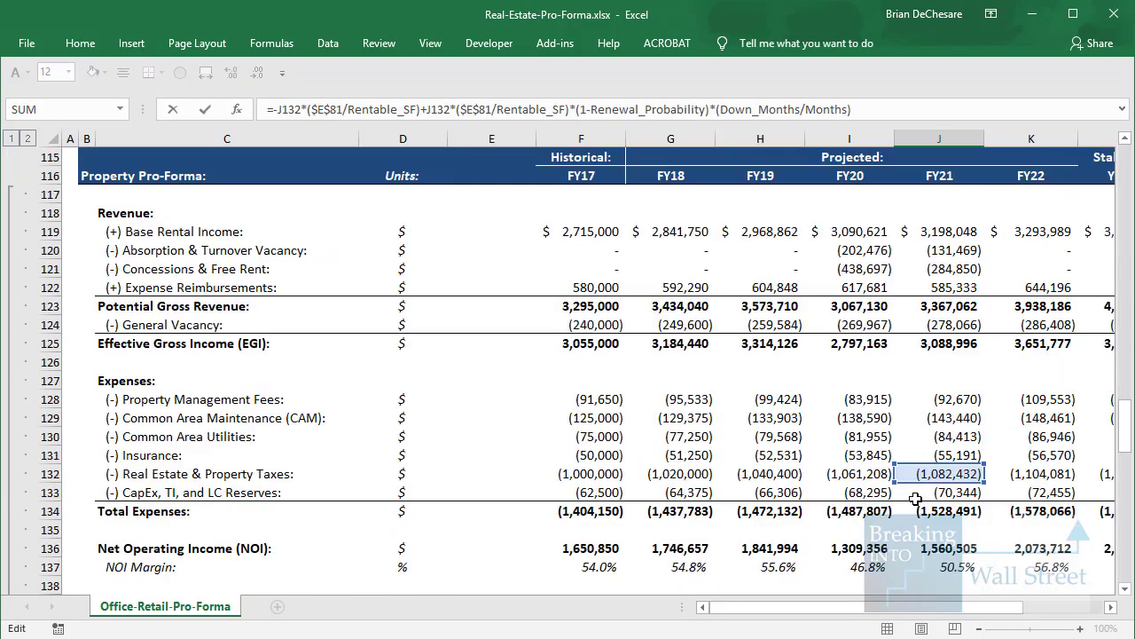
pyautogui.moveTo(106, 461)
pyautogui.mouseDown()
pyautogui.moveTo(412, 499)
pyautogui.moveTo(992, 490)
pyautogui.mouseUp()
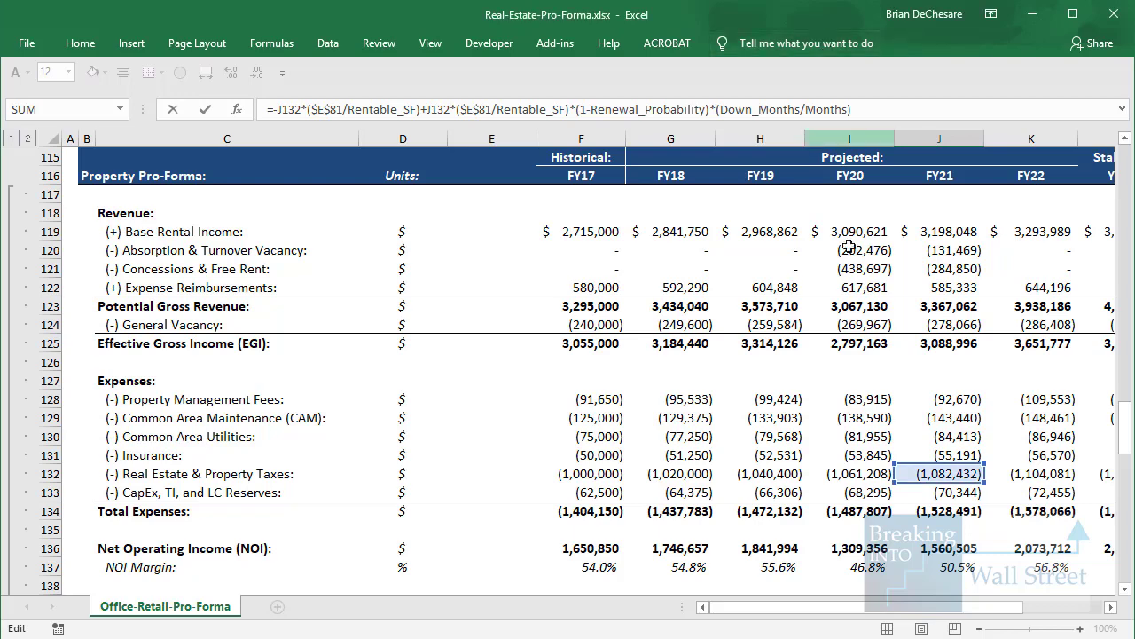
# Recheck the Tenant #2 reimbursement formula against FY21 property taxes, close it unedited, and mark the Real Estate & Property Taxes row.
pyautogui.scroll(8, 874, 295)
pyautogui.scroll(4, 874, 295)
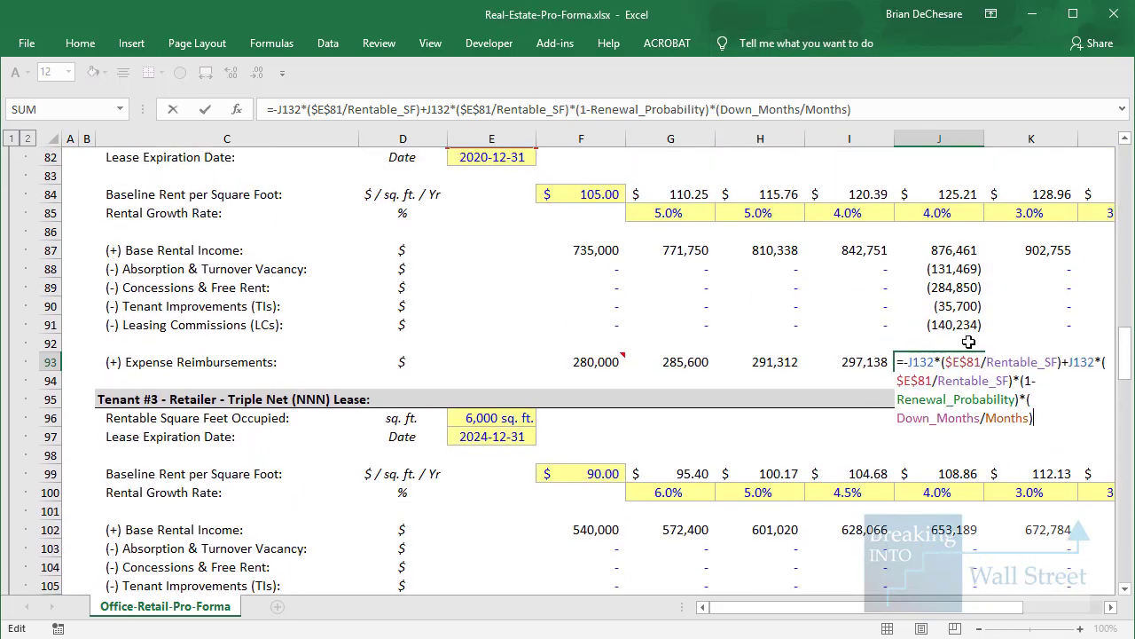
pyautogui.scroll(-13, 975, 381)
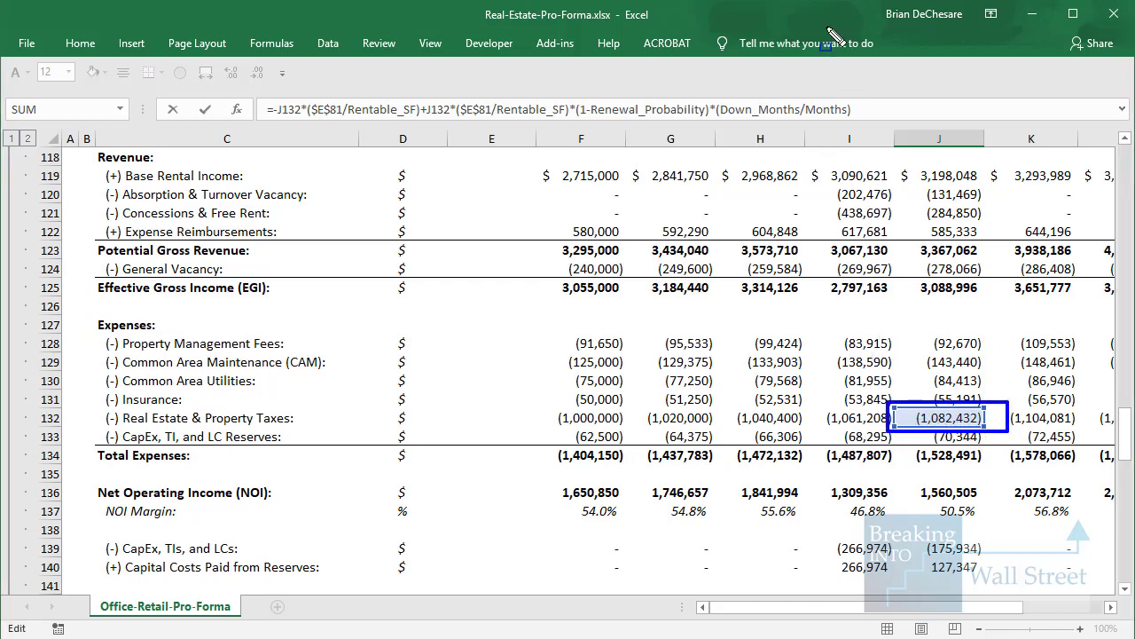
pyautogui.scroll(1, 621, 213)
pyautogui.scroll(-2, 929, 384)
pyautogui.press('Escape')
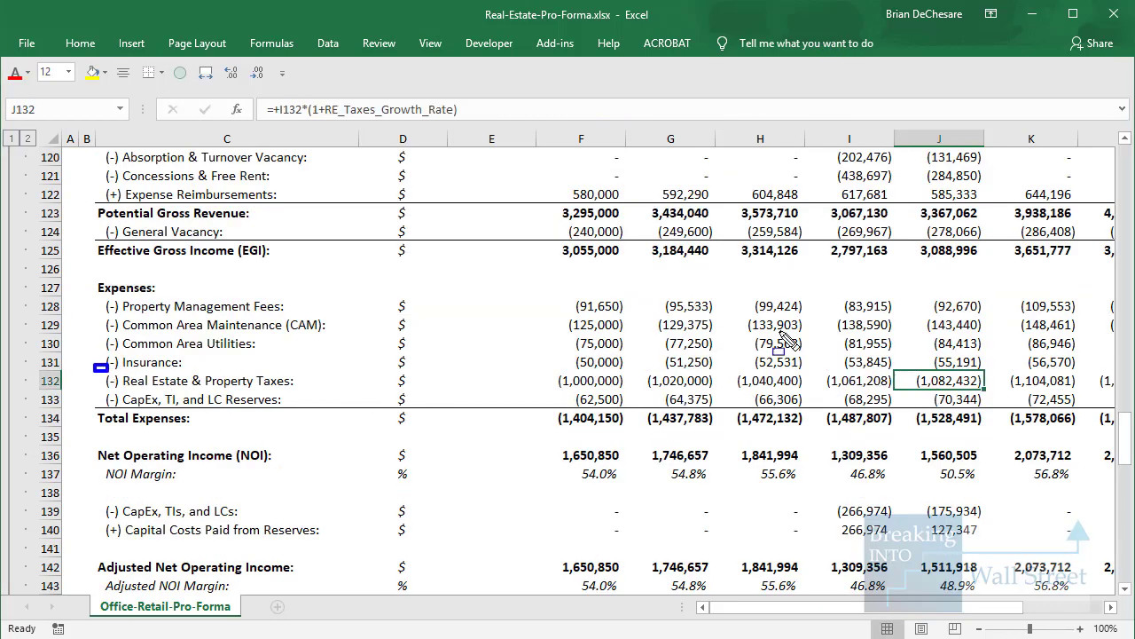
pyautogui.moveTo(96, 364)
pyautogui.mouseDown()
pyautogui.moveTo(992, 364)
pyautogui.moveTo(1006, 388)
pyautogui.mouseUp()
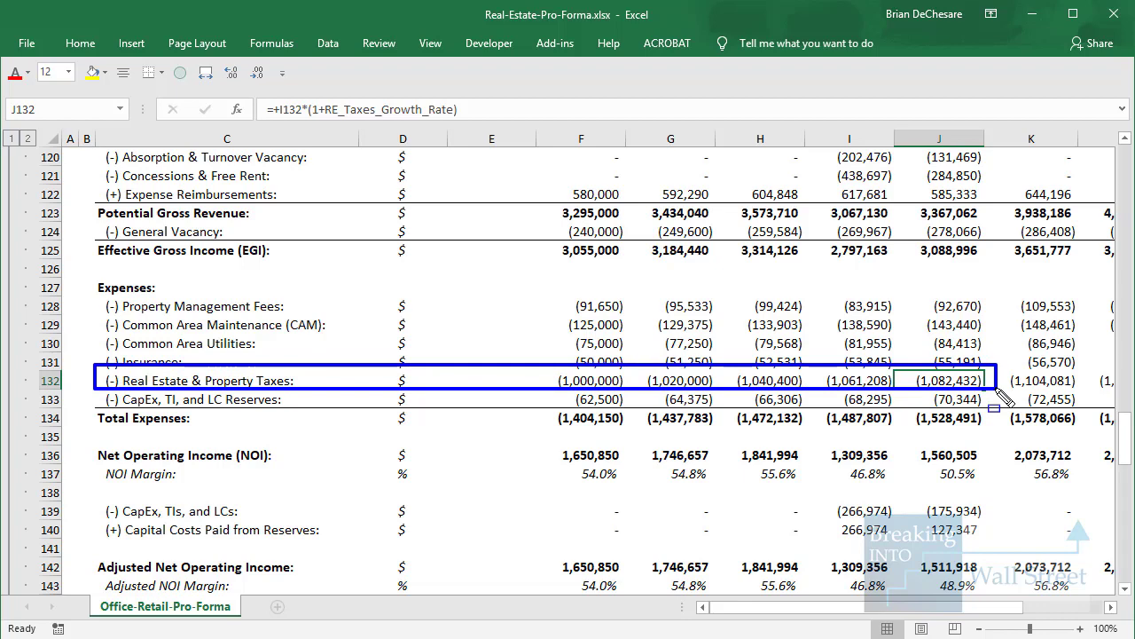
pyautogui.press('Escape')
# Open Tenant #3's FY21 Expense Reimbursements formula for inspection and mark the tenant's Triple Net (NNN) Lease heading.
pyautogui.scroll(9, 1000, 395)
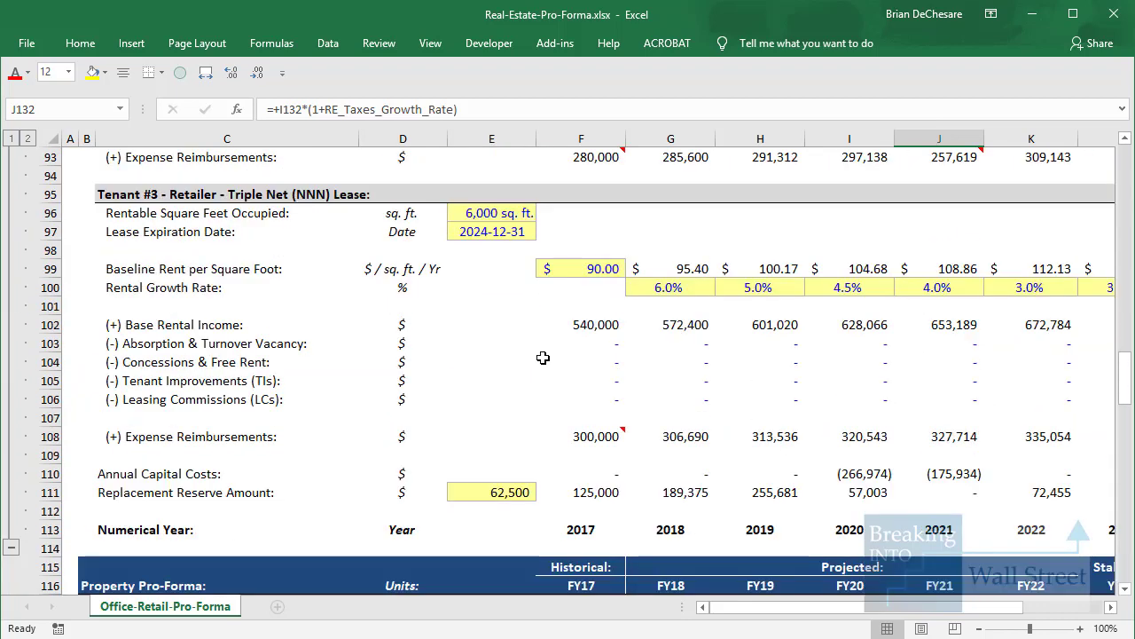
pyautogui.click(940, 435)
pyautogui.press('F2')
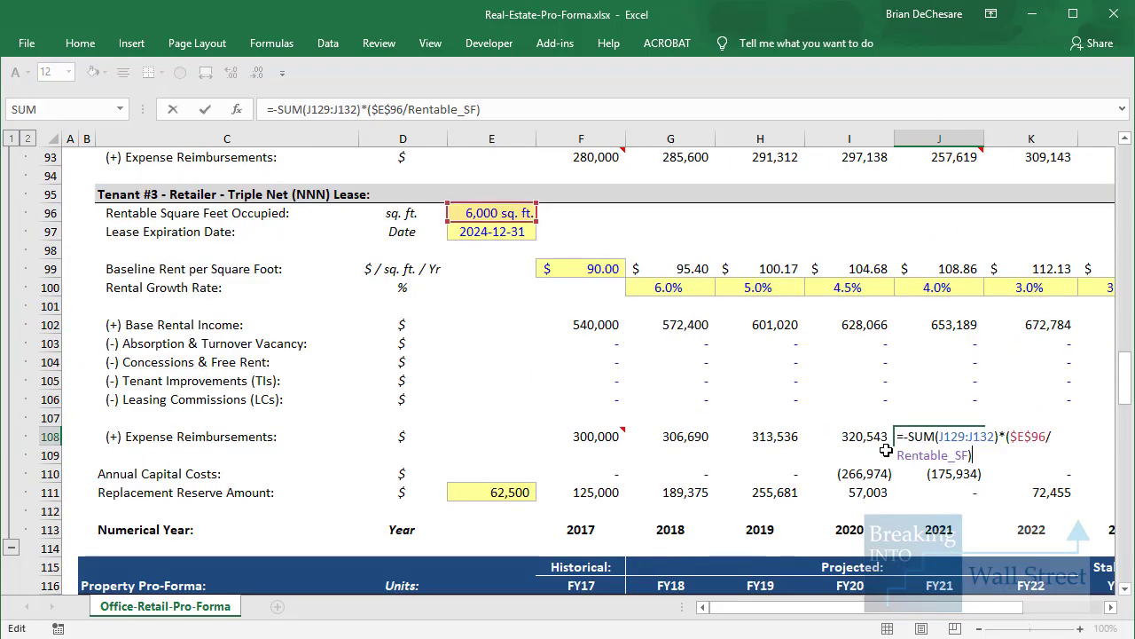
pyautogui.moveTo(212, 180); pyautogui.dragTo(450, 236)
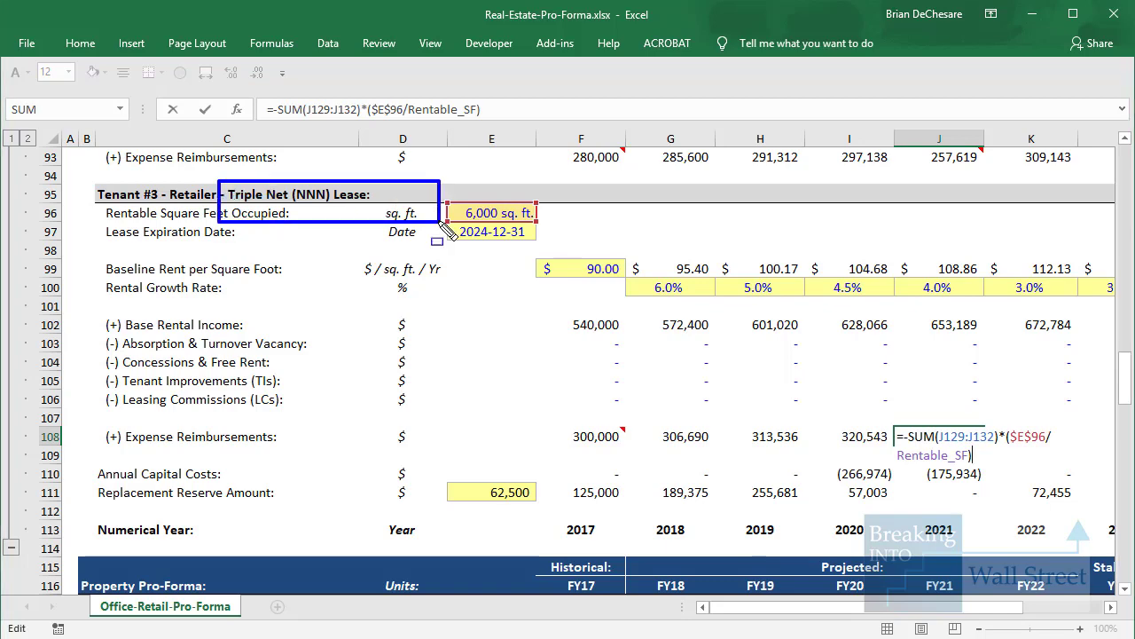
pyautogui.press('Escape')
# Mark the Common Area Maintenance through Real Estate & Property Taxes rows summed by the Tenant #3 formula, without editing it.
pyautogui.scroll(-9, 587, 277)
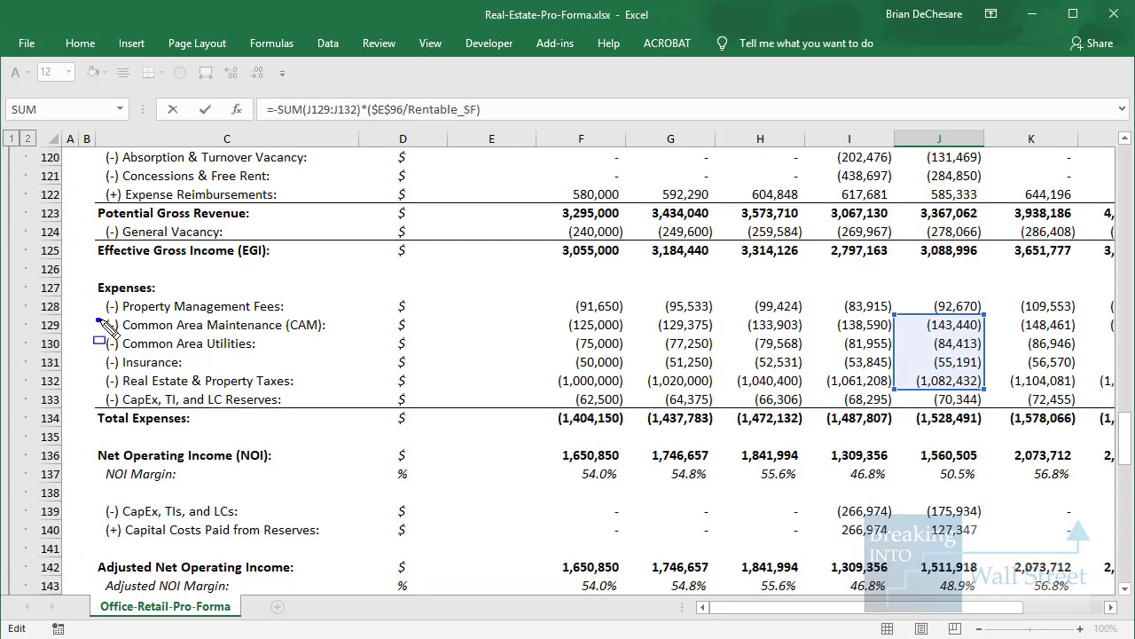
pyautogui.moveTo(98, 321)
pyautogui.mouseDown()
pyautogui.moveTo(309, 364)
pyautogui.moveTo(348, 395)
pyautogui.moveTo(787, 388)
pyautogui.moveTo(996, 413)
pyautogui.moveTo(997, 396)
pyautogui.mouseUp()
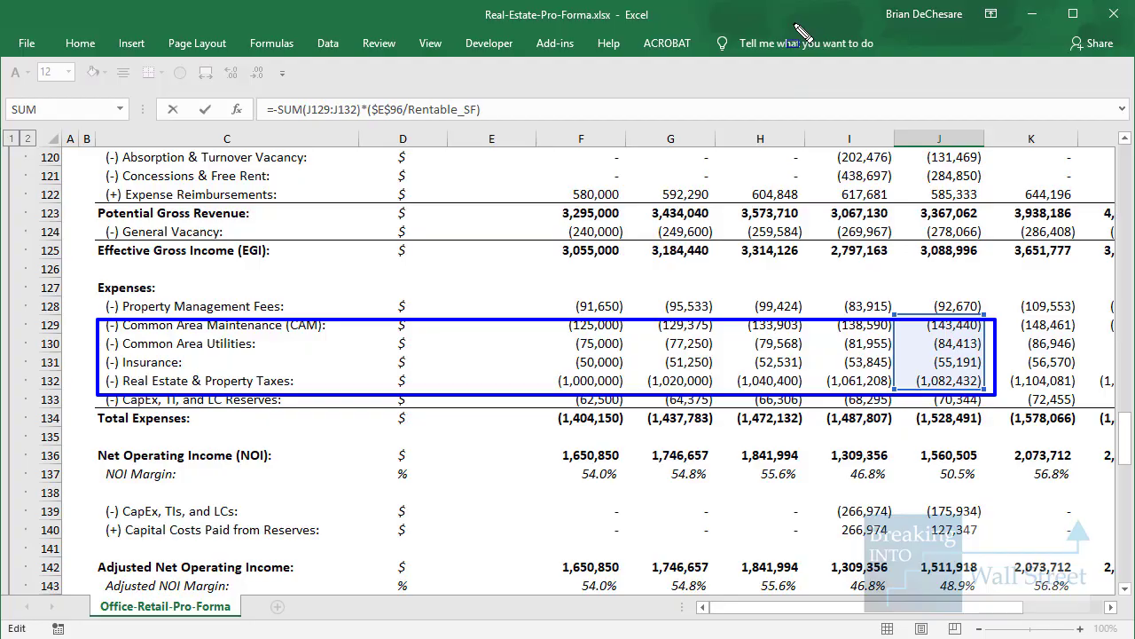
pyautogui.press('Escape')
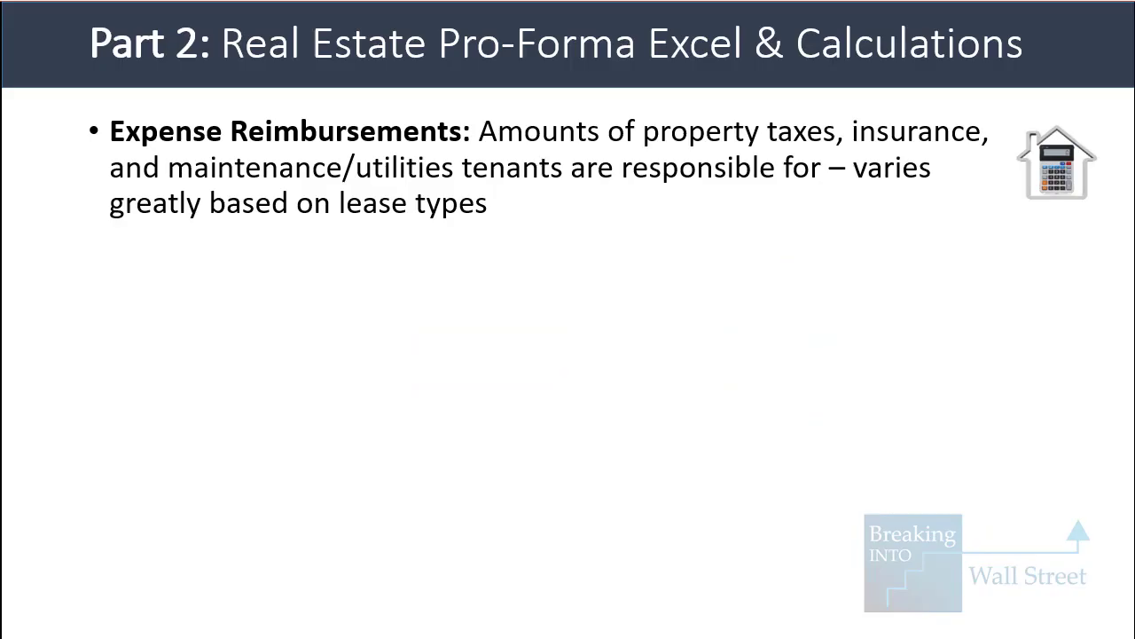
# Advance the slideshow past Expense Reimbursements, switch back to Excel and open the pro-forma's FY17 General Vacancy formula for inspection.
pyautogui.press('Right')
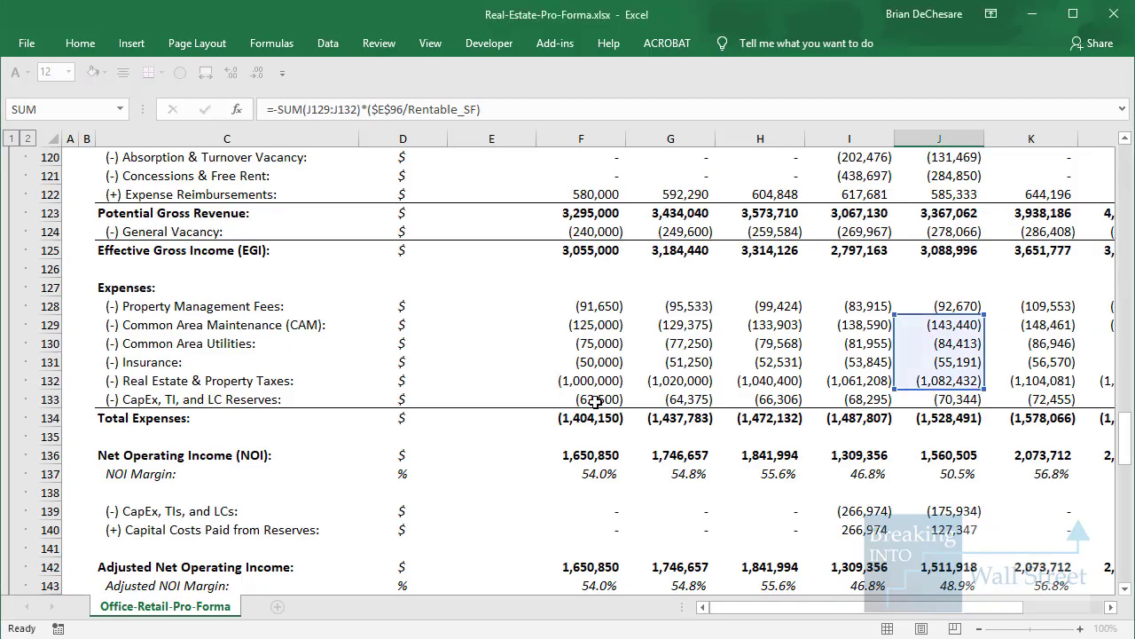
pyautogui.scroll(5, 560, 467)
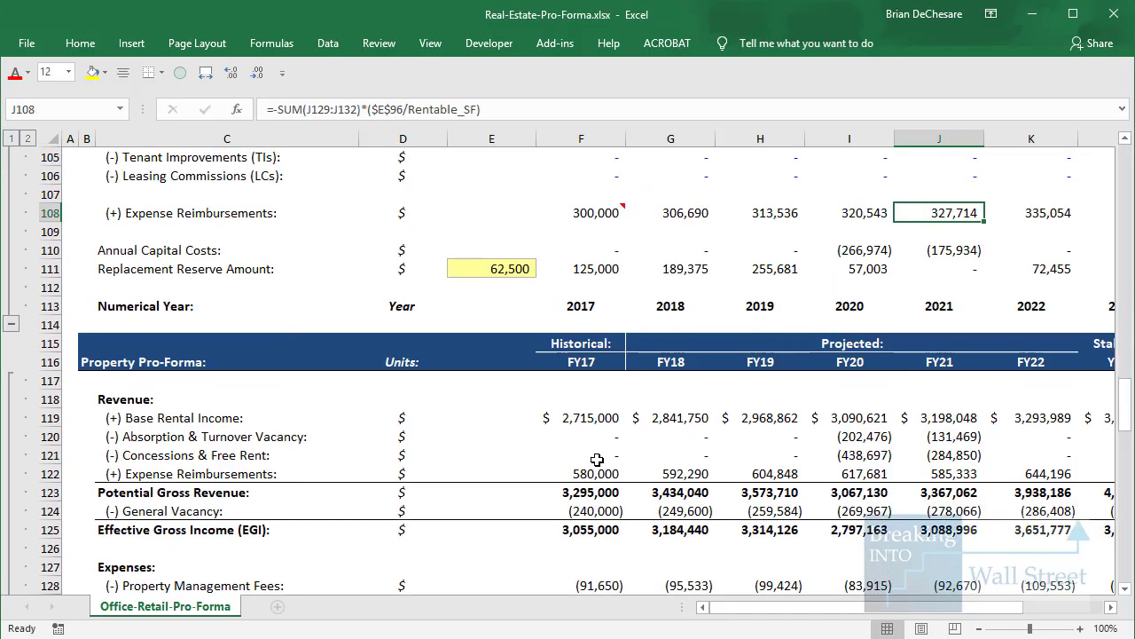
pyautogui.click(590, 526)
pyautogui.doubleClick(564, 511)
pyautogui.scroll(-1, 561, 454)
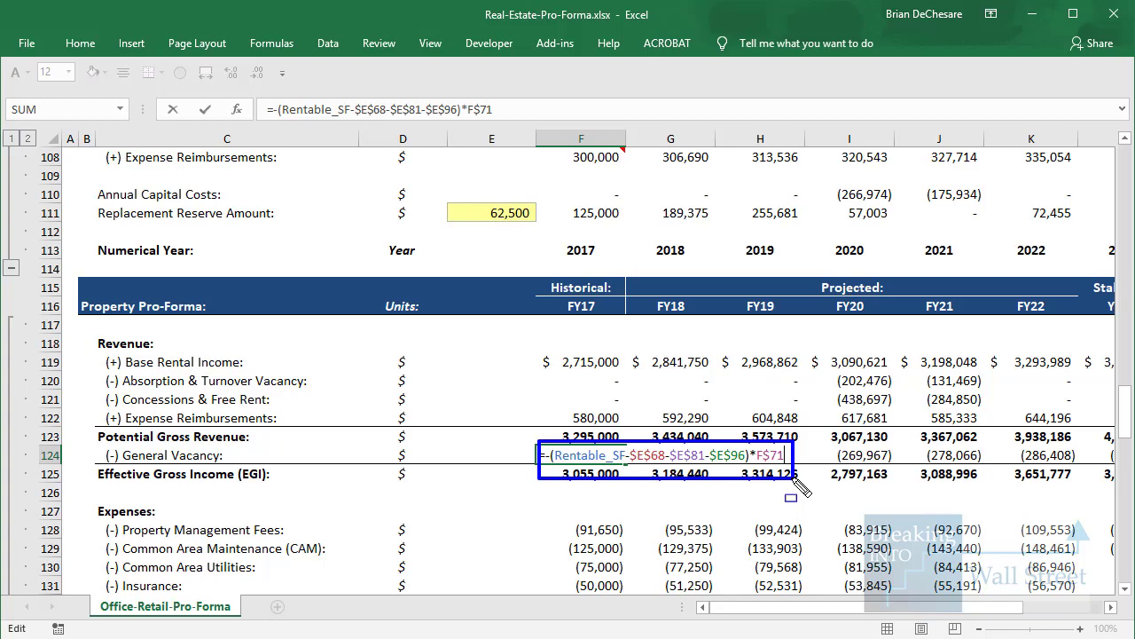
# Trace the FY17 General Vacancy formula to the tenants' occupied square feet and mark Tenant #1's Baseline Rent per Square Foot row.
pyautogui.scroll(13, 770, 391)
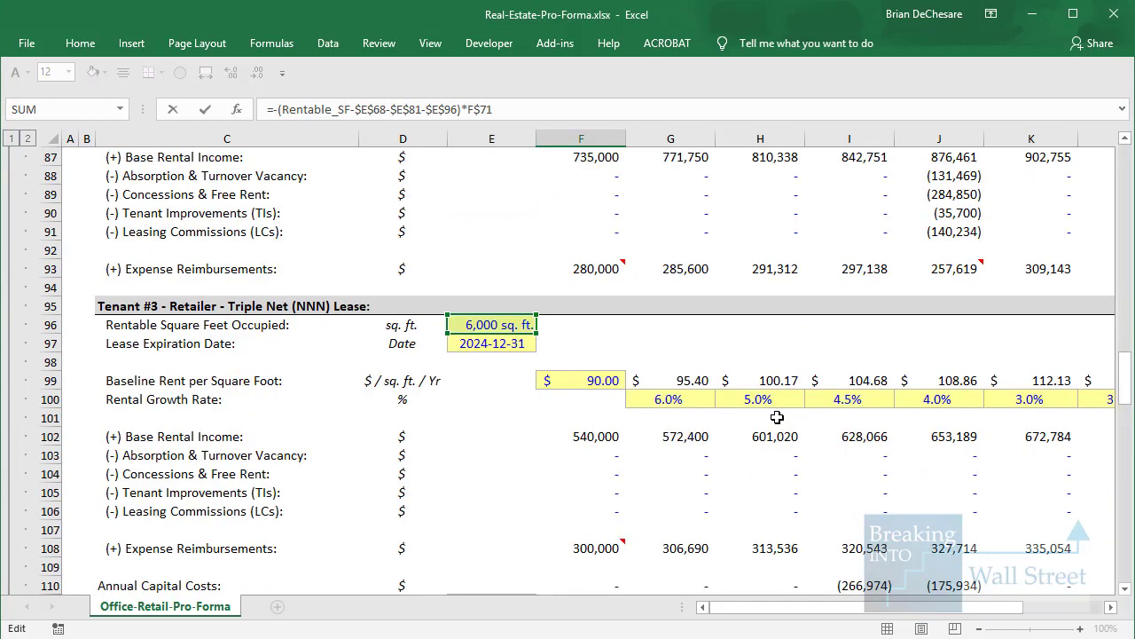
pyautogui.scroll(2, 770, 391)
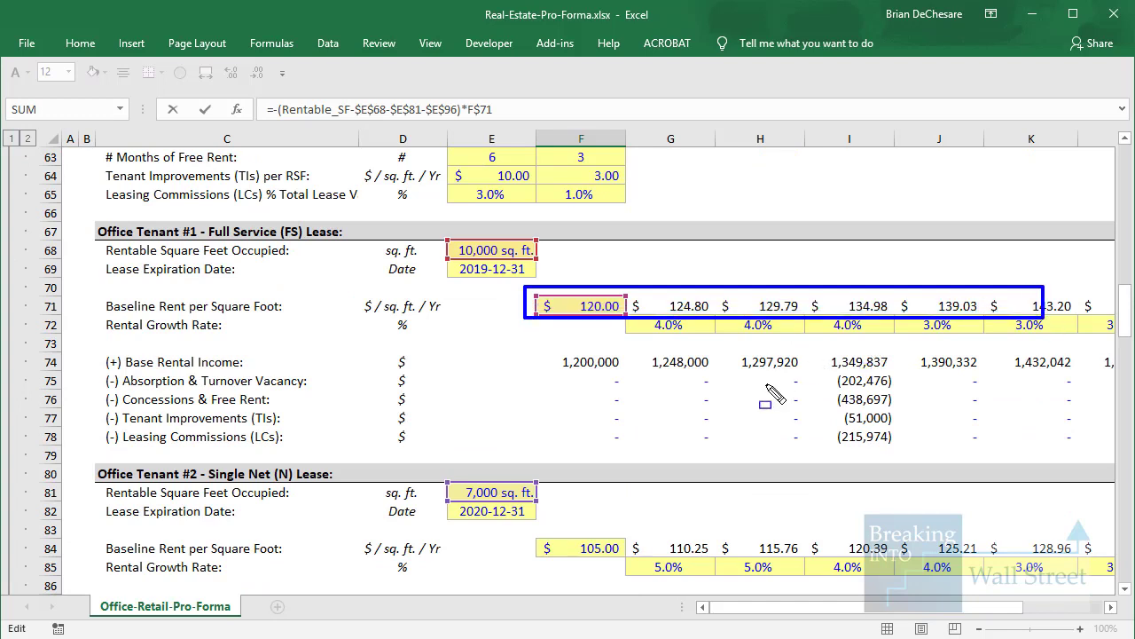
pyautogui.press('Escape')
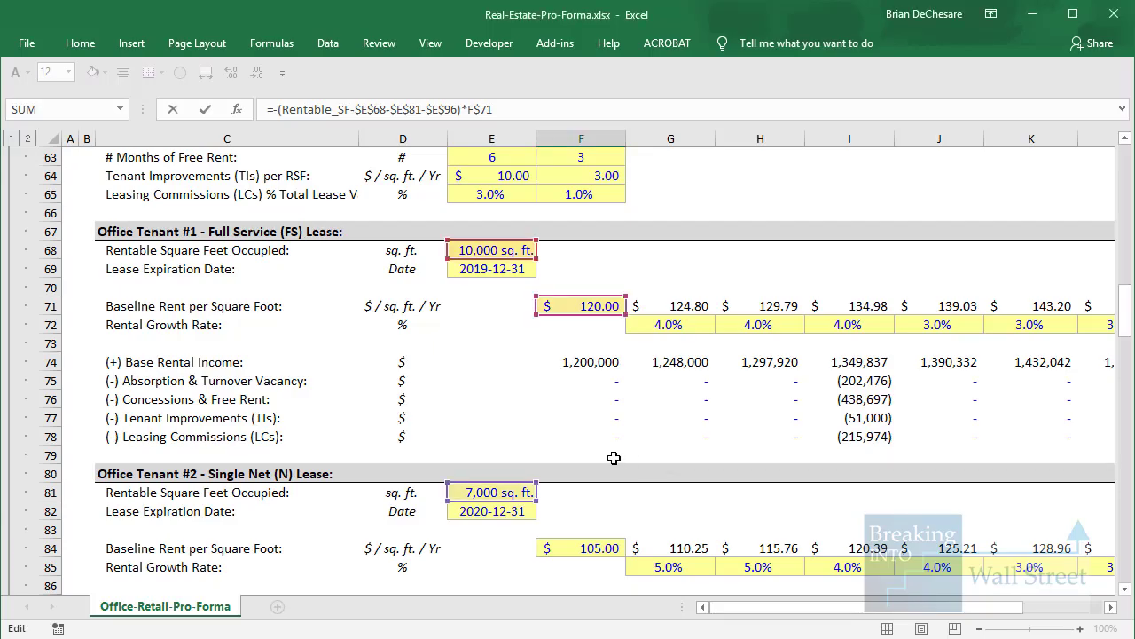
# Return to the pro-forma, leave the vacancy formula unedited, mark the Effective Gross Income (EGI) row and advance the slideshow.
pyautogui.scroll(-15, 612, 461)
pyautogui.click(435, 497)
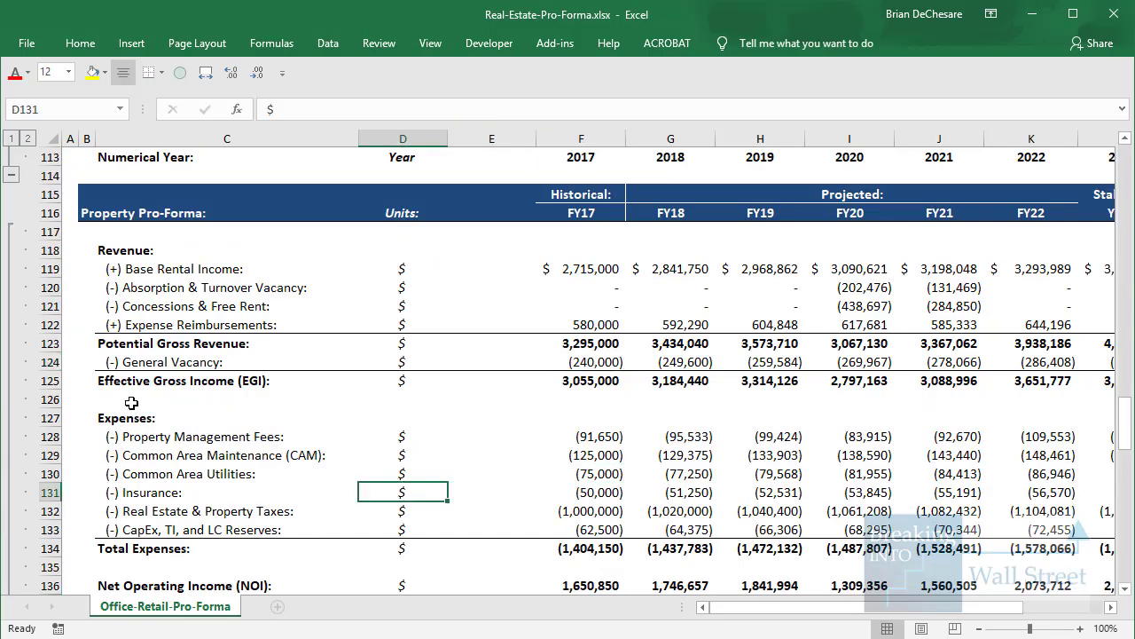
pyautogui.moveTo(94, 364); pyautogui.dragTo(809, 404)
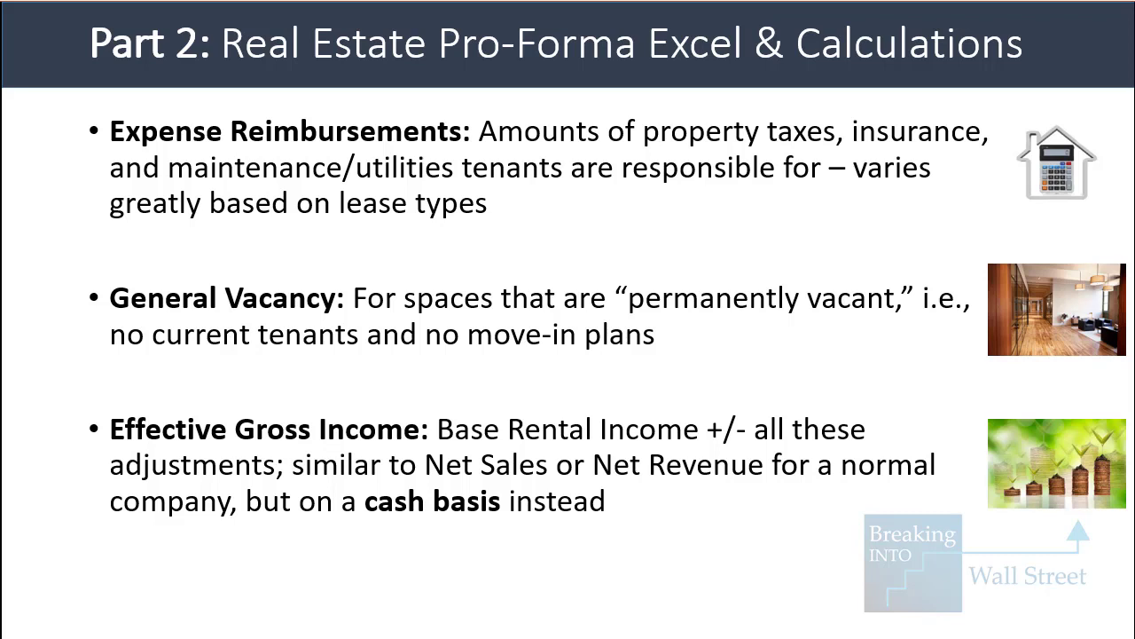
pyautogui.press('Right')
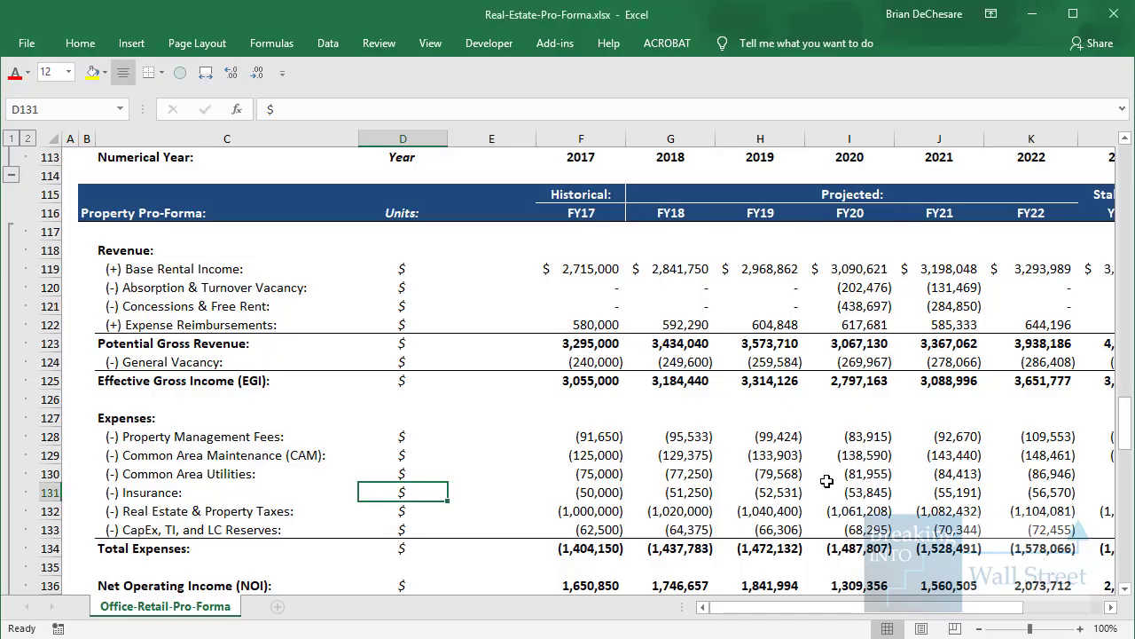
# Inspect the FY18 Property Management Fees formula against Effective Gross Income and close it unedited.
pyautogui.scroll(-1, 604, 382)
pyautogui.click(611, 365)
pyautogui.click(688, 381)
pyautogui.press('F2')
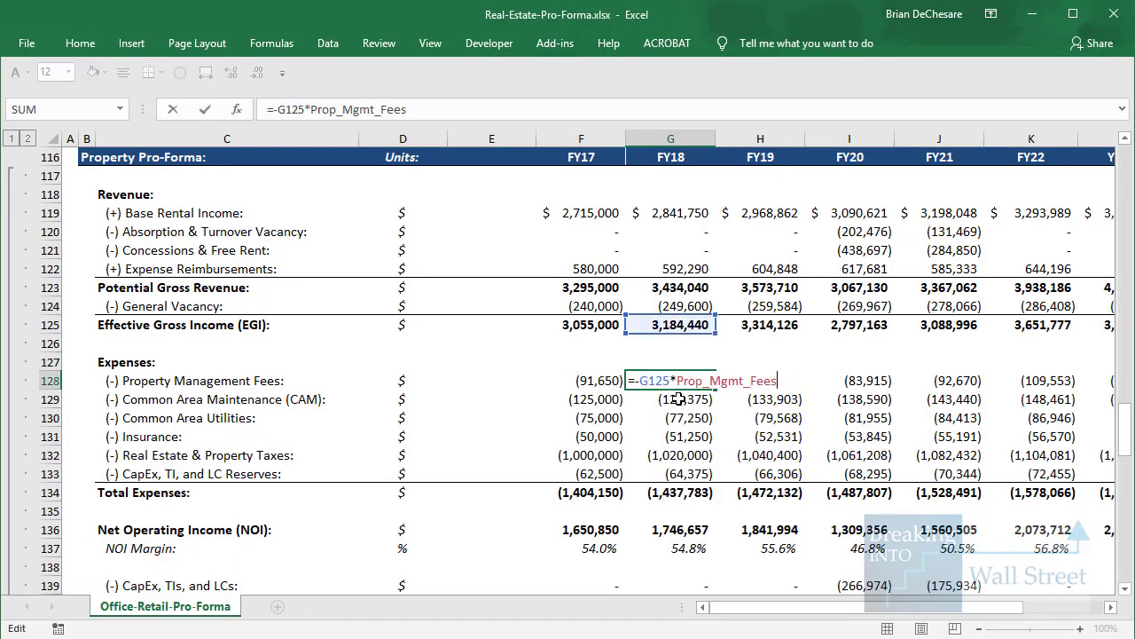
pyautogui.scroll(-1, 676, 400)
pyautogui.press('Return')
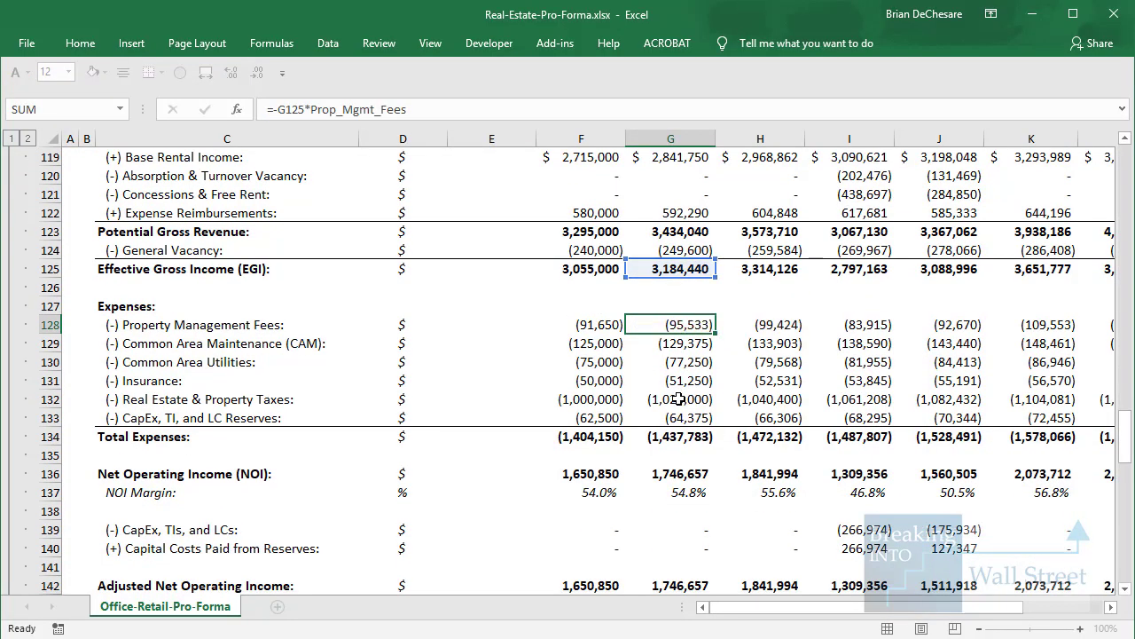
# Inspect the FY18 and FY17 formulas for Common Area Maintenance and Common Area Utilities without changing them.
pyautogui.write('=+F129*(1+CAM_Growth)')
pyautogui.press('Return')
pyautogui.write('=+F130*(1+Utilities_Growth)')
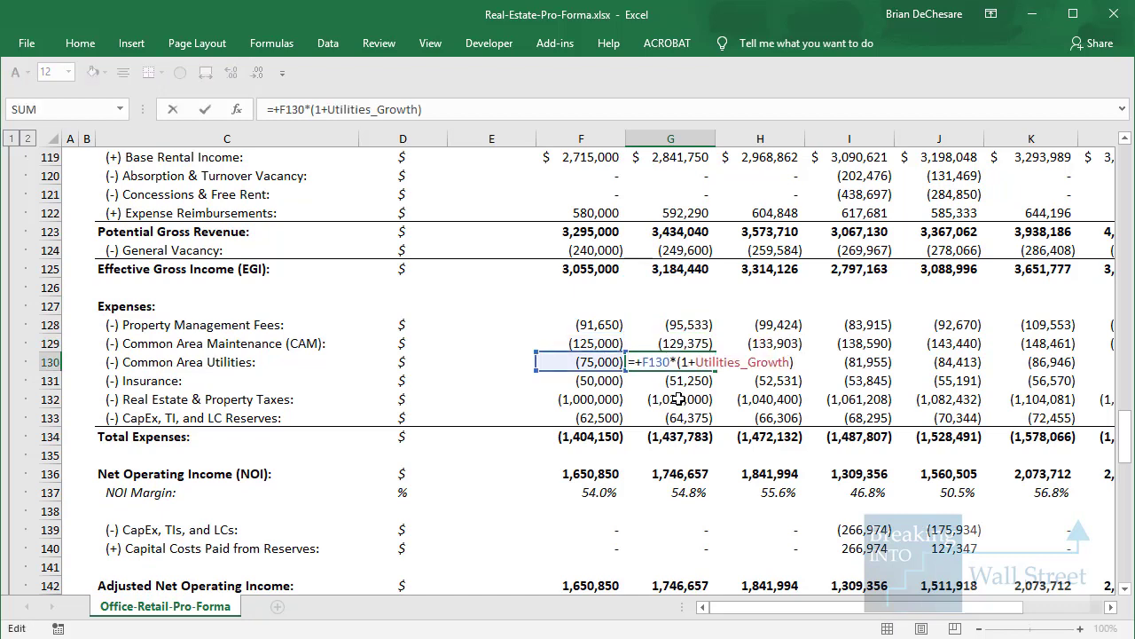
pyautogui.hotkey('shift', 'Tab')
pyautogui.press('F2')
pyautogui.hotkey('shift', 'Return')
pyautogui.press('F2')
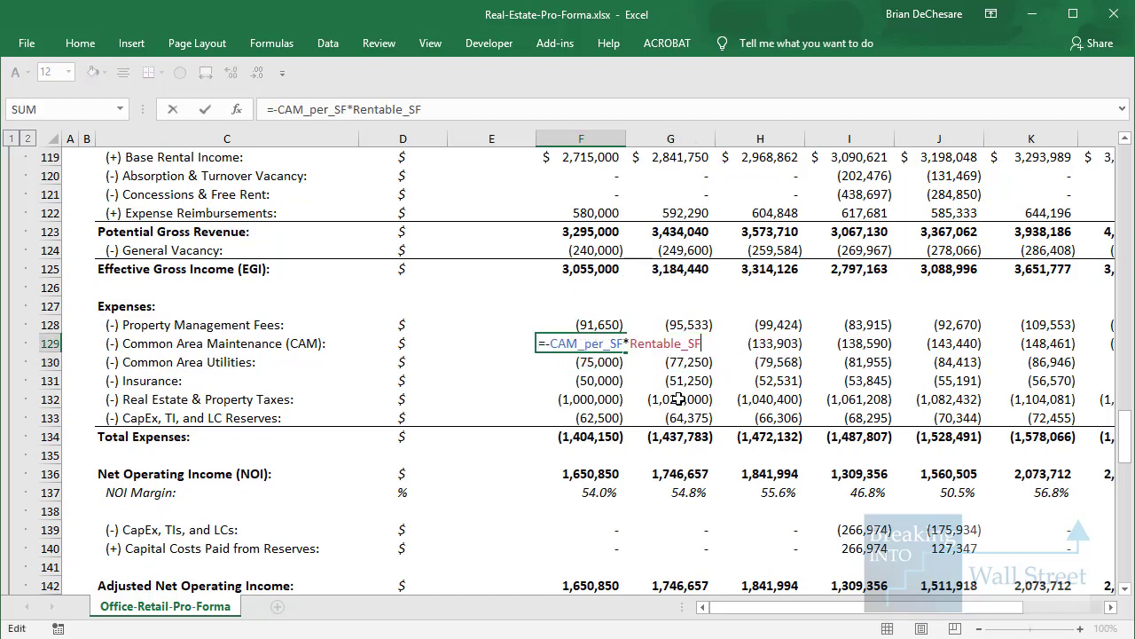
pyautogui.press('Return')
# Inspect the FY17 and FY18 Insurance formulas unedited, and review the neighbouring FY18 and FY19 expense cells.
pyautogui.press('Return')
pyautogui.press('F2')
pyautogui.press('Tab')
pyautogui.press('F2')
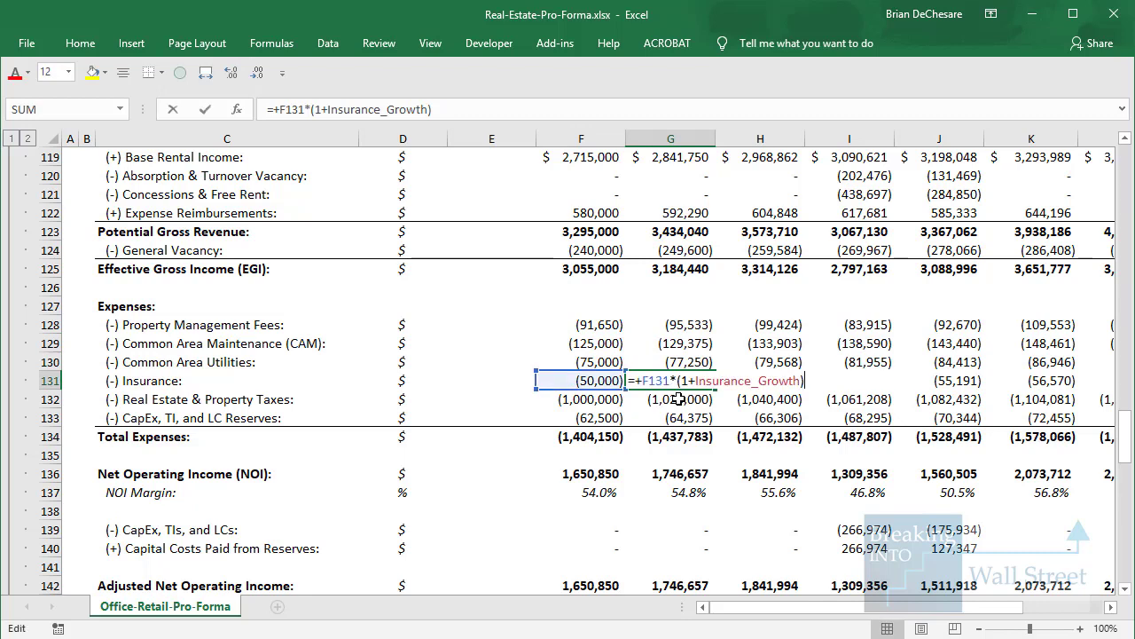
pyautogui.press('Escape')
pyautogui.press('Up')
pyautogui.press('Up')
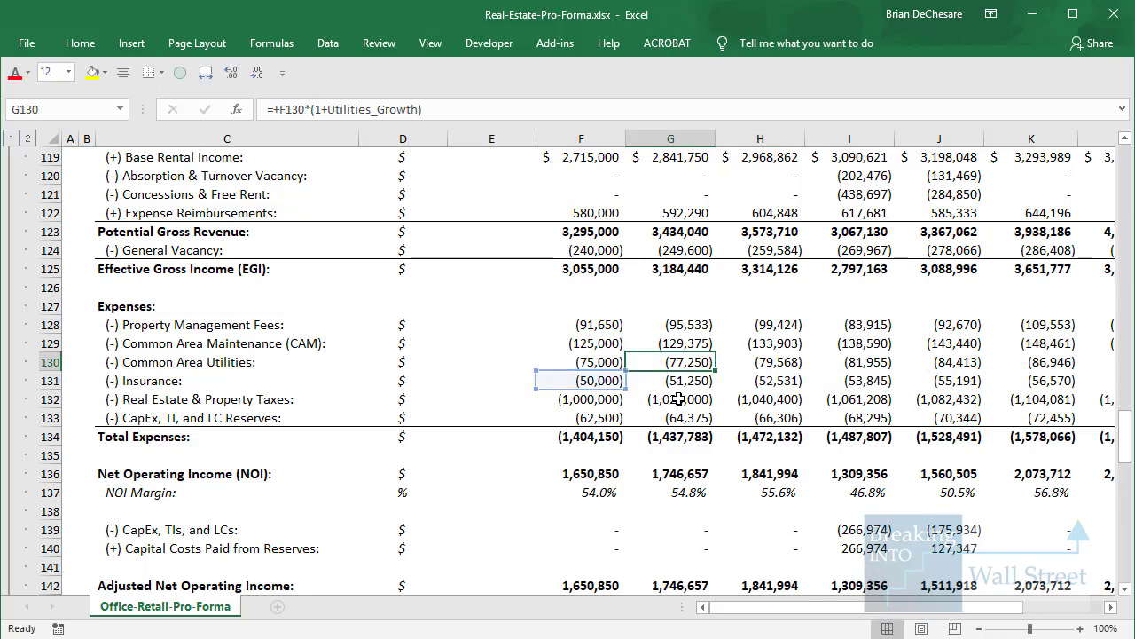
pyautogui.press('Tab')
pyautogui.press('Down')
pyautogui.press('Down')
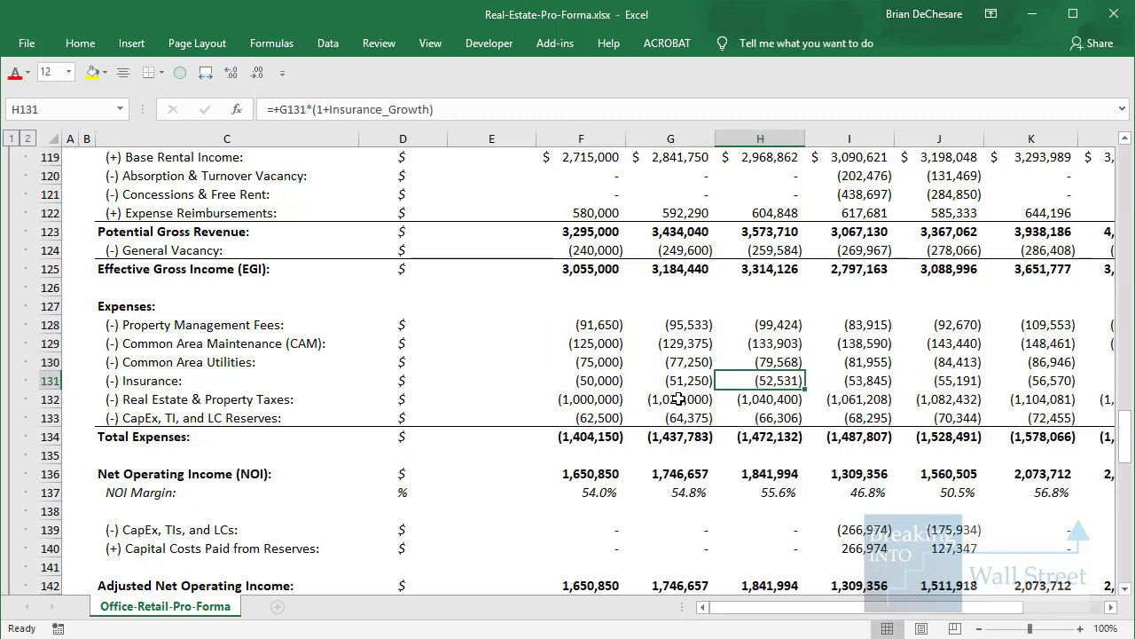
# Open the FY17 Real Estate & Property Taxes formula for inspection and mark the Acquisition Price it references.
pyautogui.press('Left')
pyautogui.press('Down')
pyautogui.press('Left')
pyautogui.press('F2')
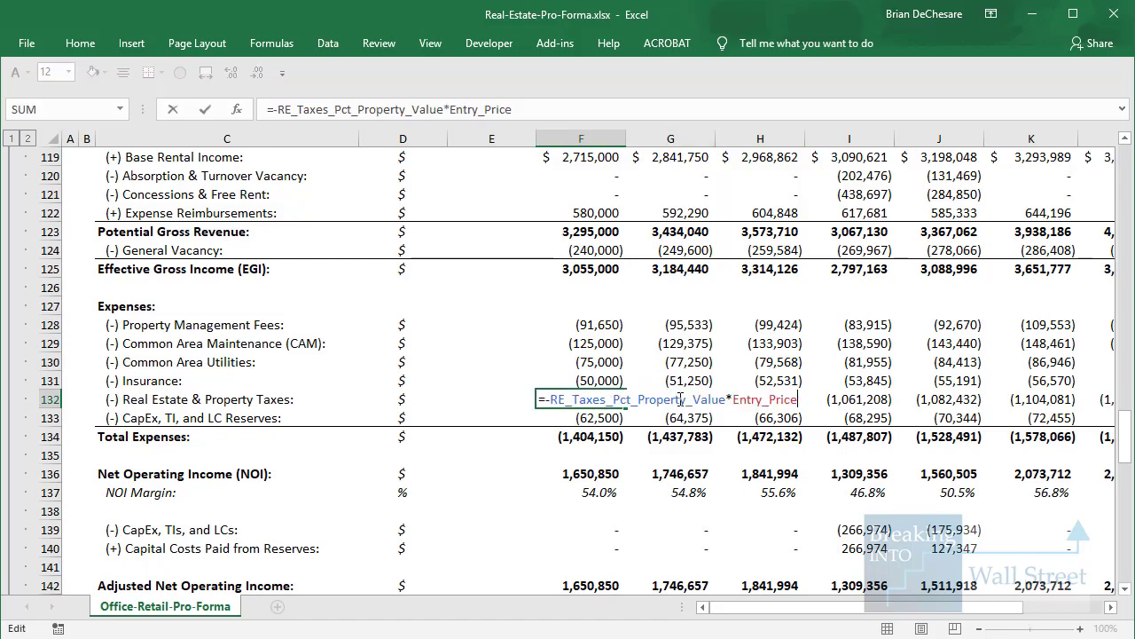
pyautogui.scroll(20, 566, 410)
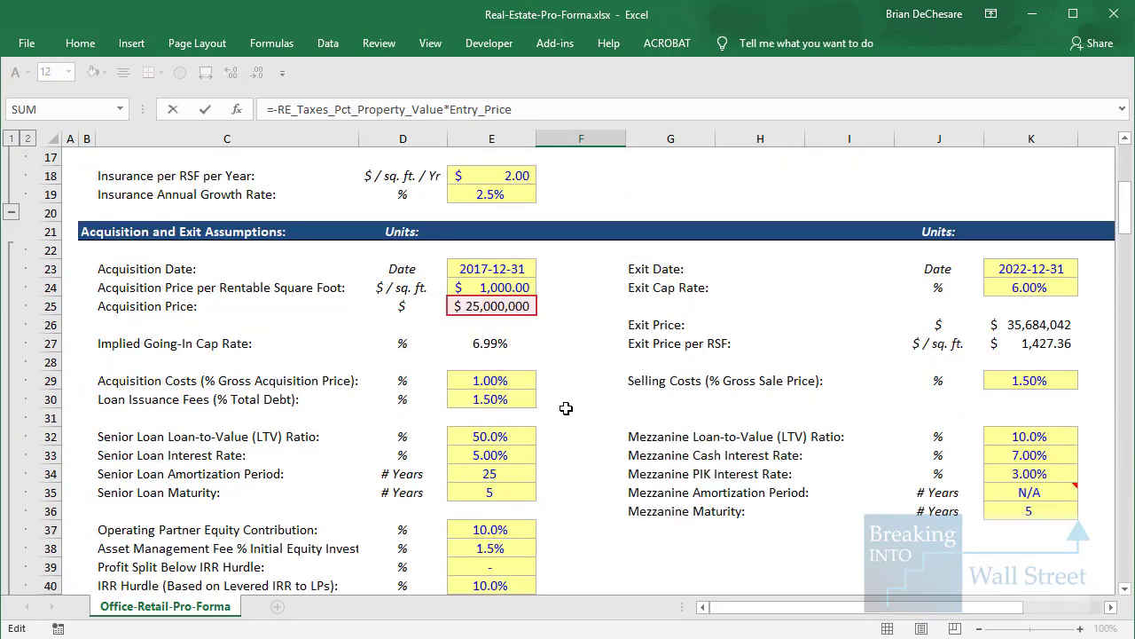
pyautogui.scroll(3, 566, 408)
pyautogui.moveTo(442, 454); pyautogui.dragTo(552, 488)
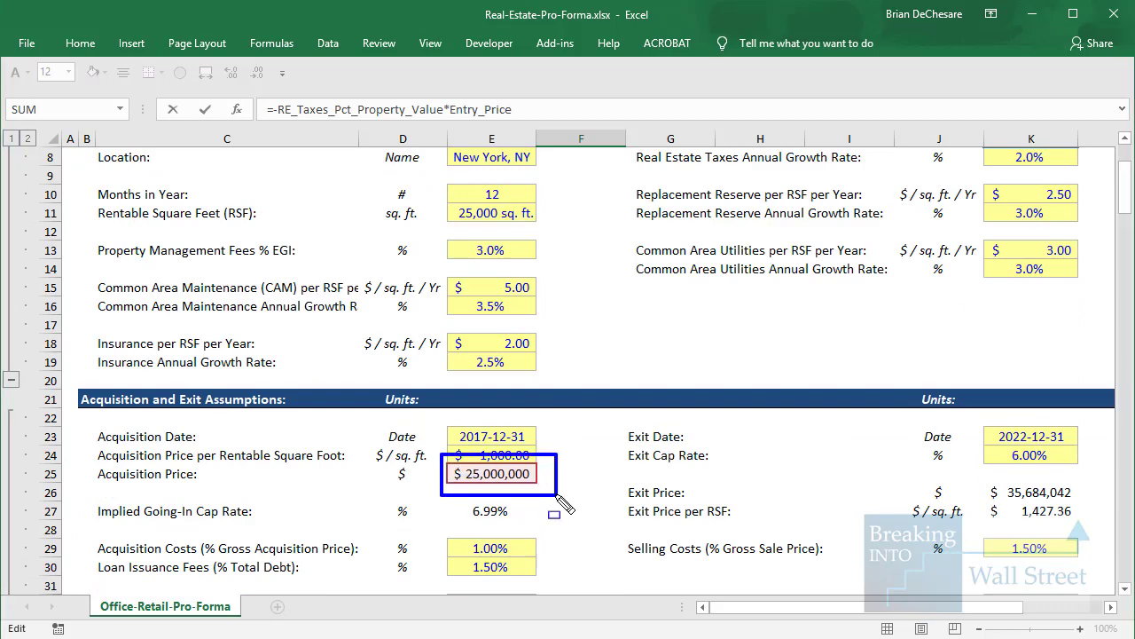
pyautogui.press('Escape')
# Mark the Real Estate Taxes % Property Value assumption used by the property tax formula.
pyautogui.scroll(2, 810, 220)
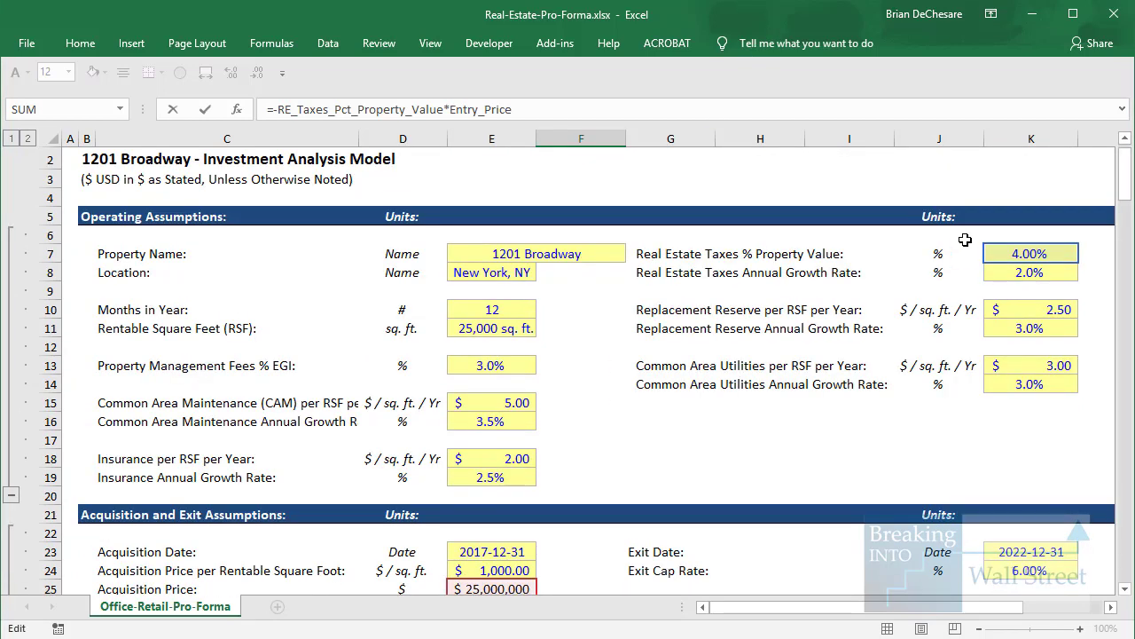
pyautogui.moveTo(966, 240); pyautogui.dragTo(1091, 266)
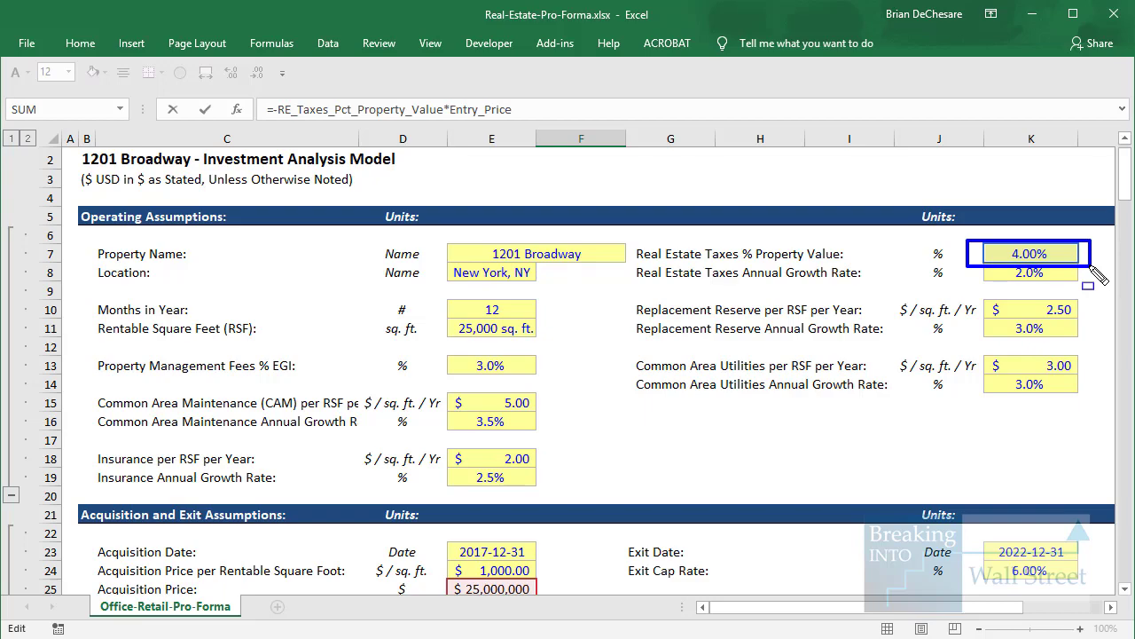
pyautogui.press('Escape')
# Close the property tax formula unedited and open the FY17 CapEx, TI, and LC Reserves formula for inspection.
pyautogui.scroll(-20, 1001, 326)
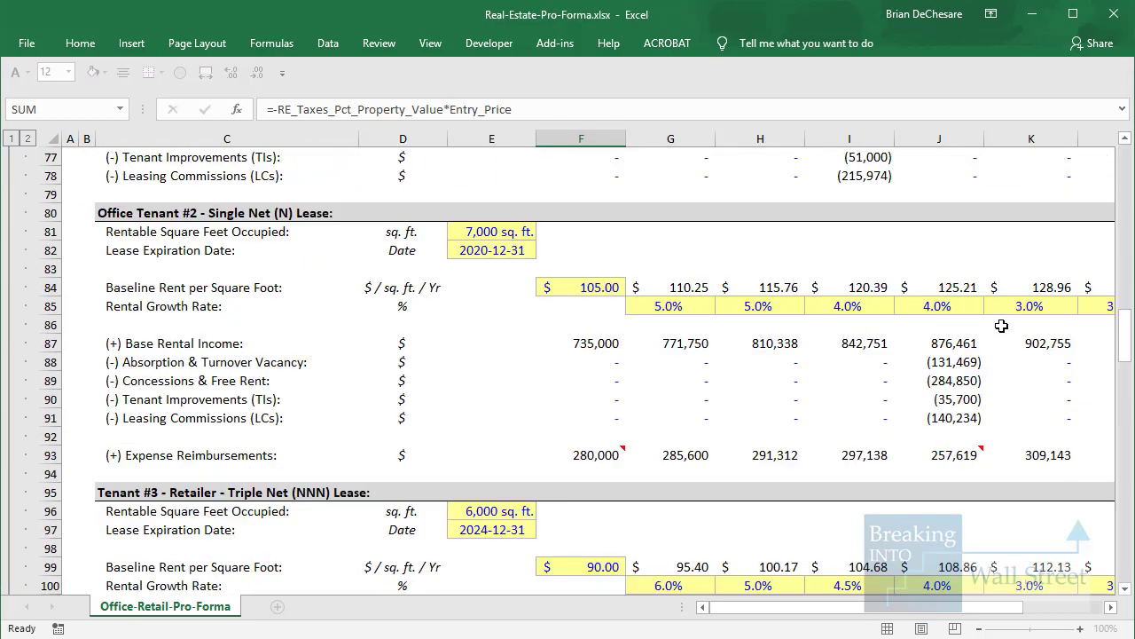
pyautogui.press('Escape')
pyautogui.doubleClick(590, 270)
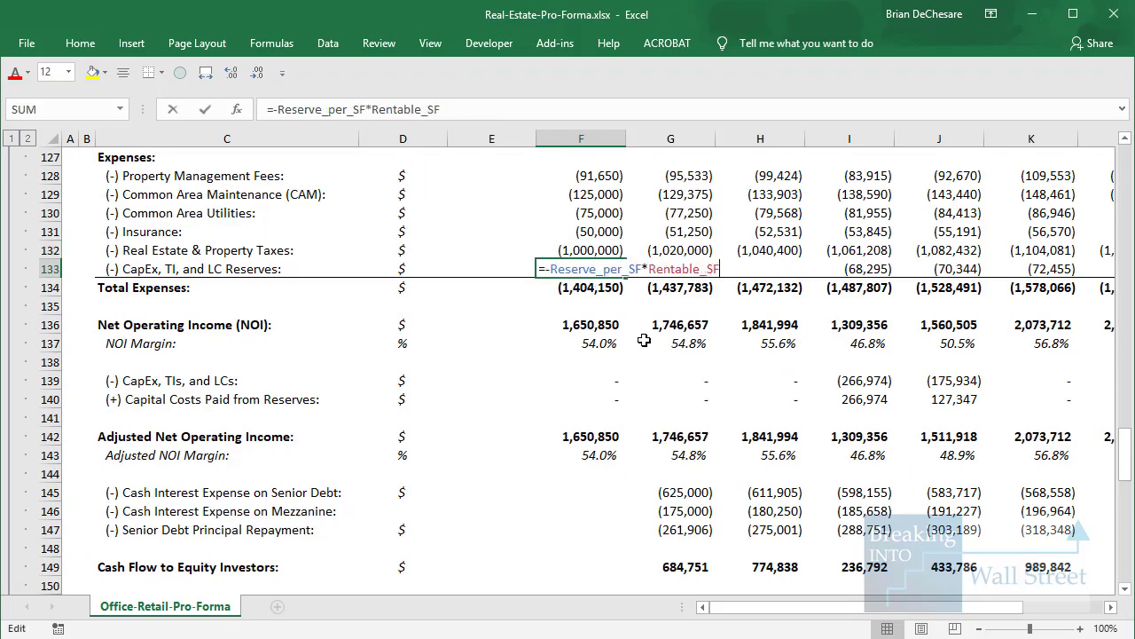
pyautogui.scroll(2, 95, 383)
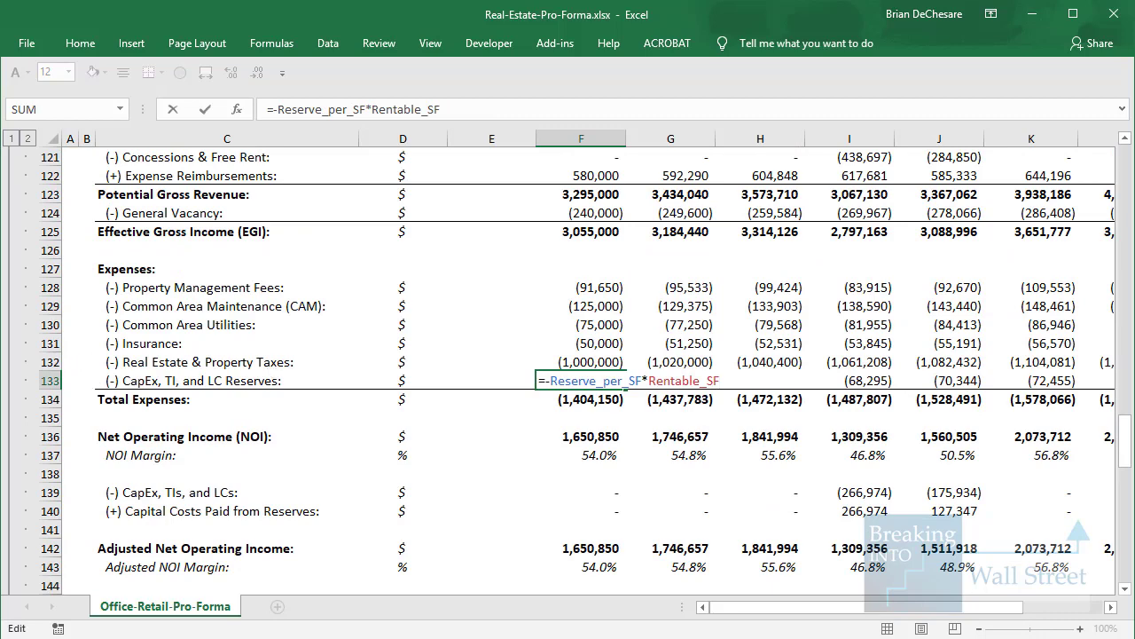
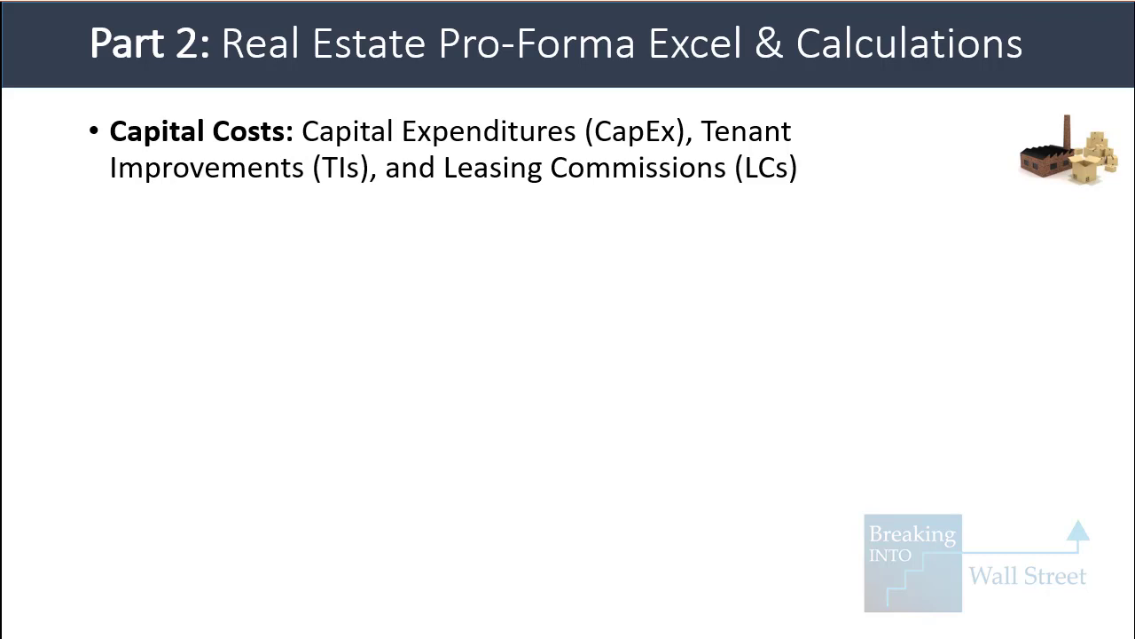
# Advance the Capital Costs slide through the CapEx and Tenant Improvements definitions and past them.
pyautogui.press('Right')
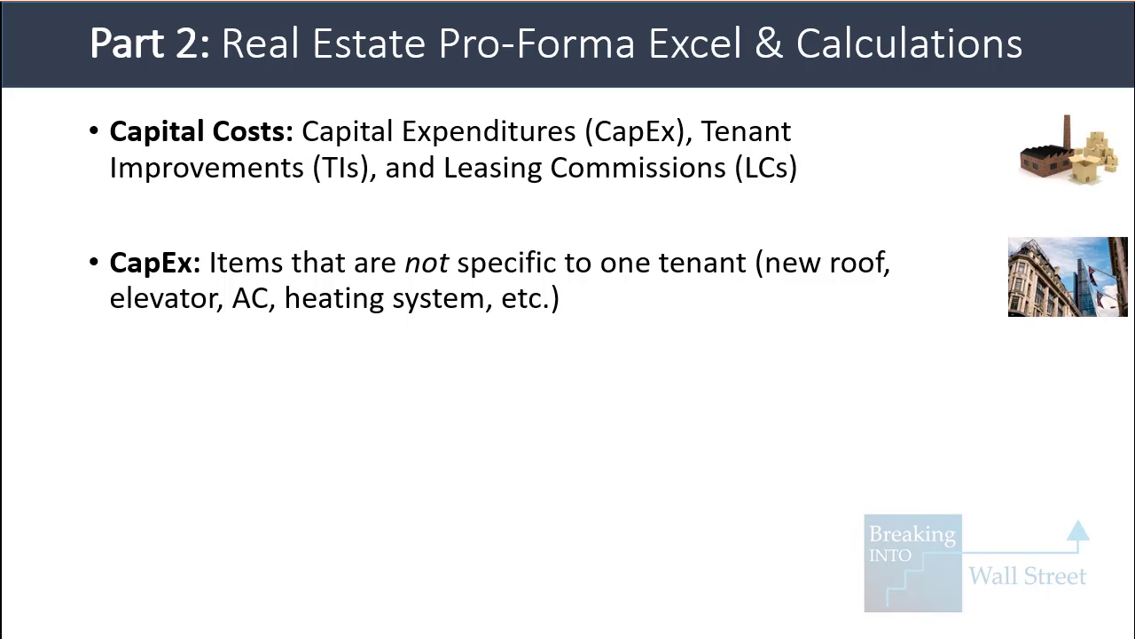
pyautogui.press('Right')
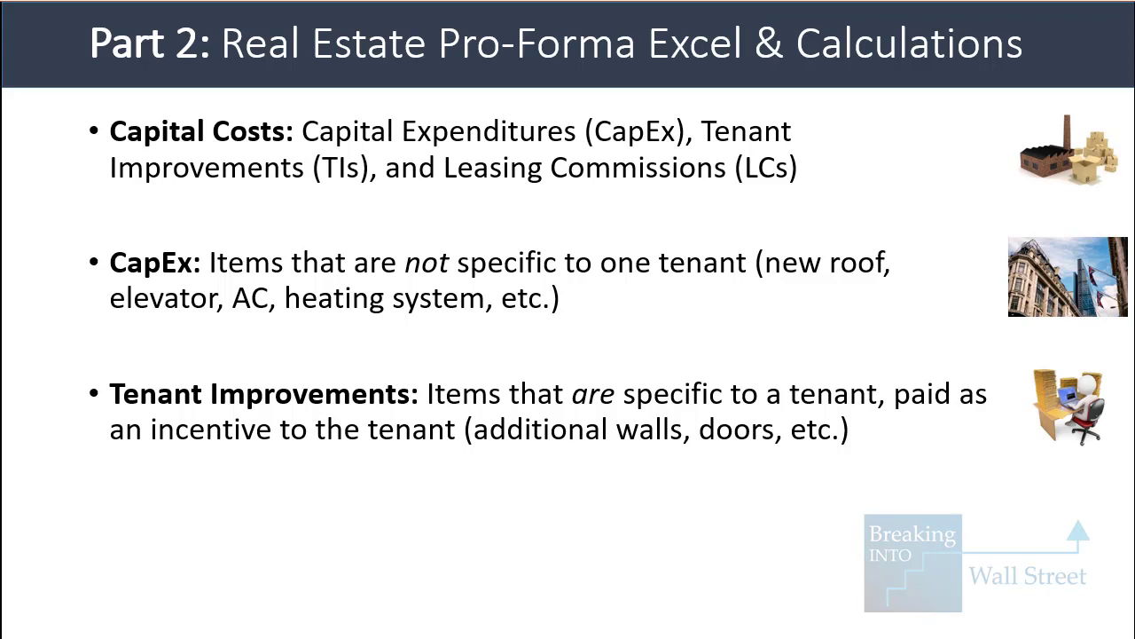
pyautogui.press('Right')
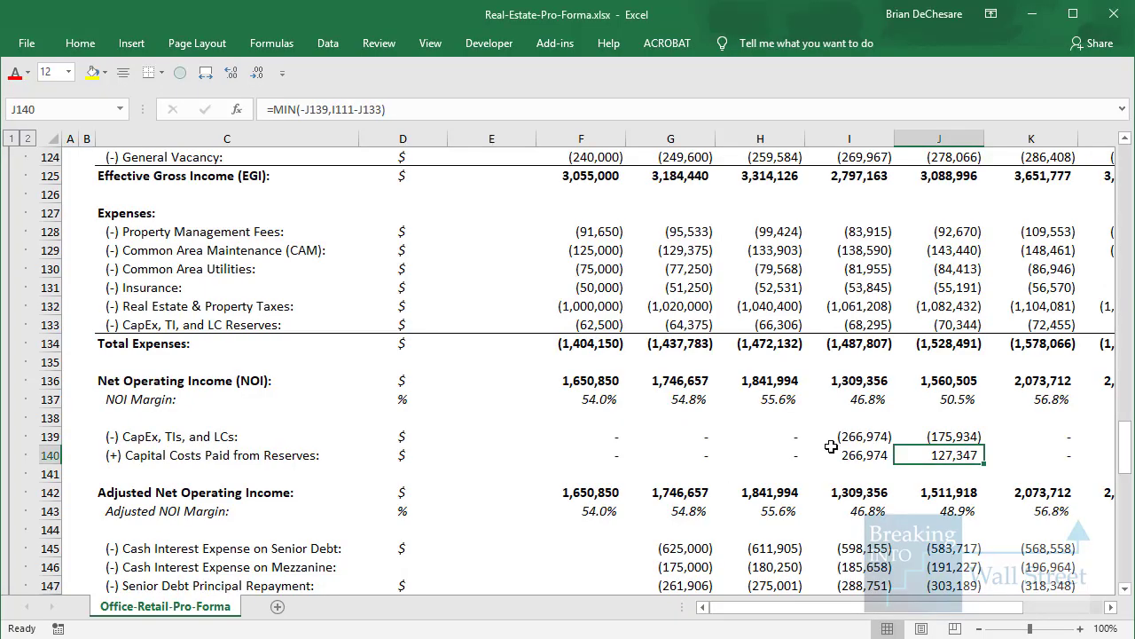
# Inspect Tenant #2's FY21 Tenant Improvements formula, trace it to the tenant's rentable square feet, and close it unedited.
pyautogui.scroll(6, 877, 361)
pyautogui.scroll(5, 877, 361)
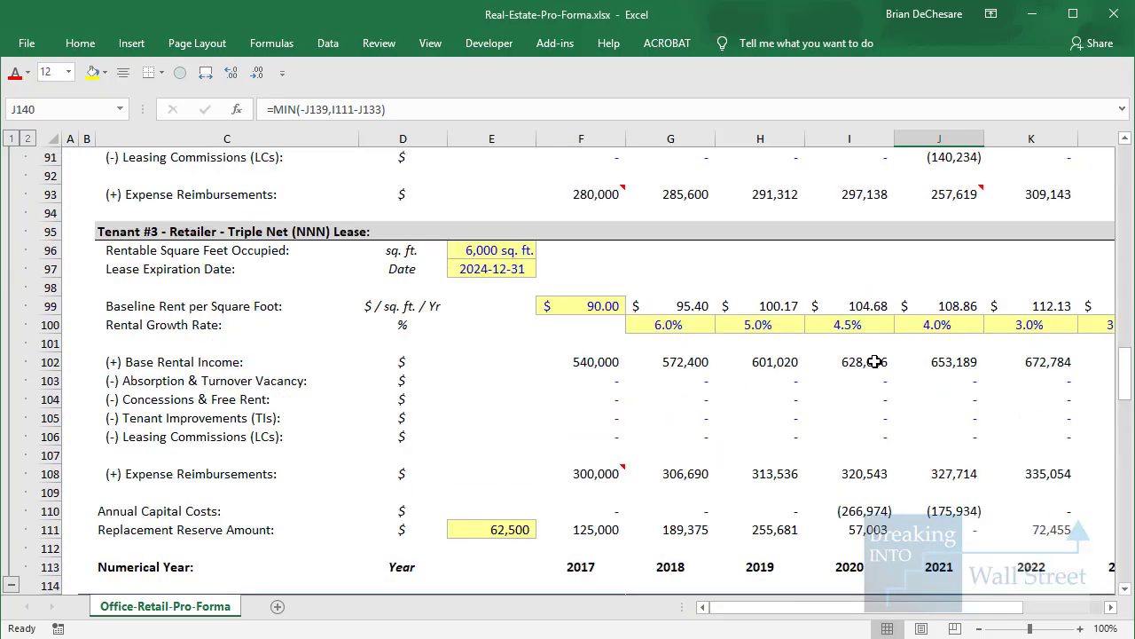
pyautogui.click(788, 424)
pyautogui.scroll(3, 863, 383)
pyautogui.doubleClick(958, 306)
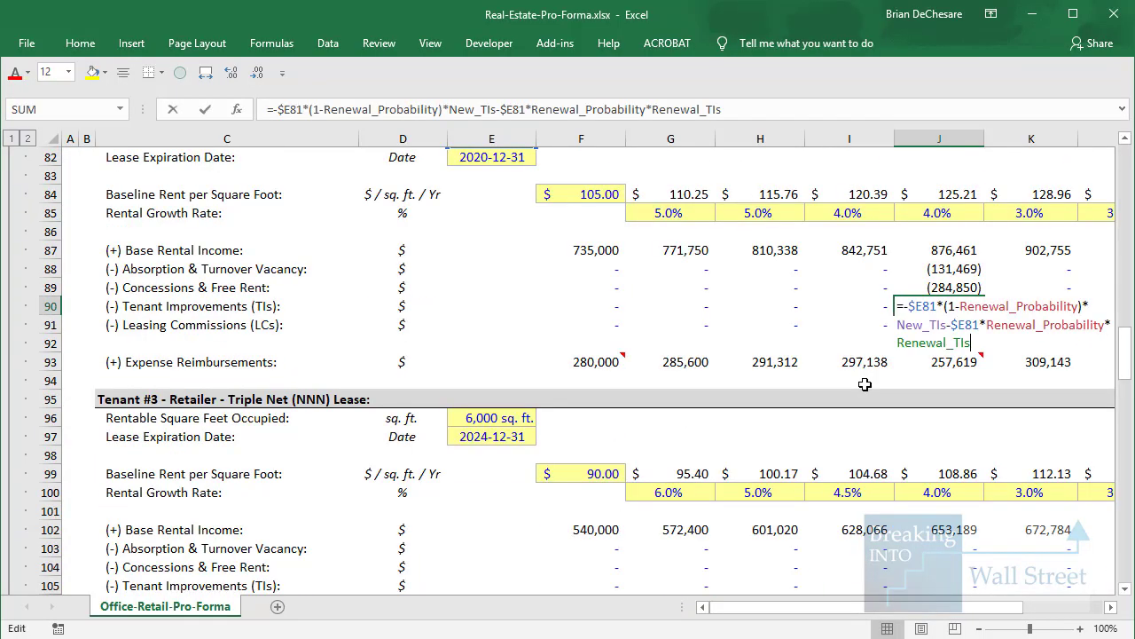
pyautogui.scroll(1, 865, 385)
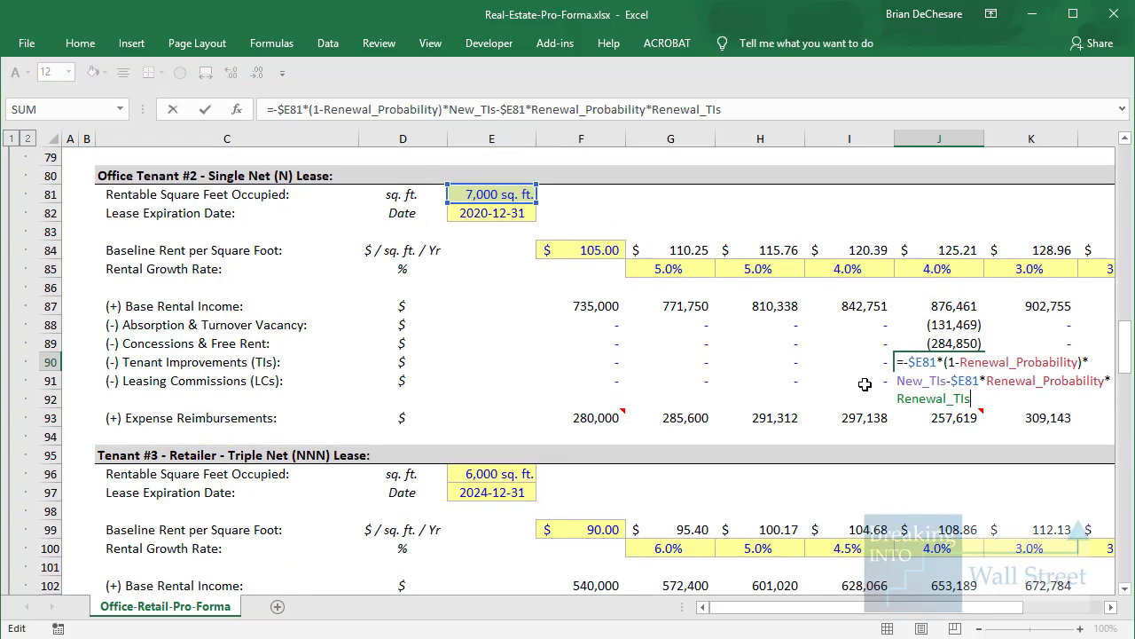
pyautogui.scroll(2, 865, 385)
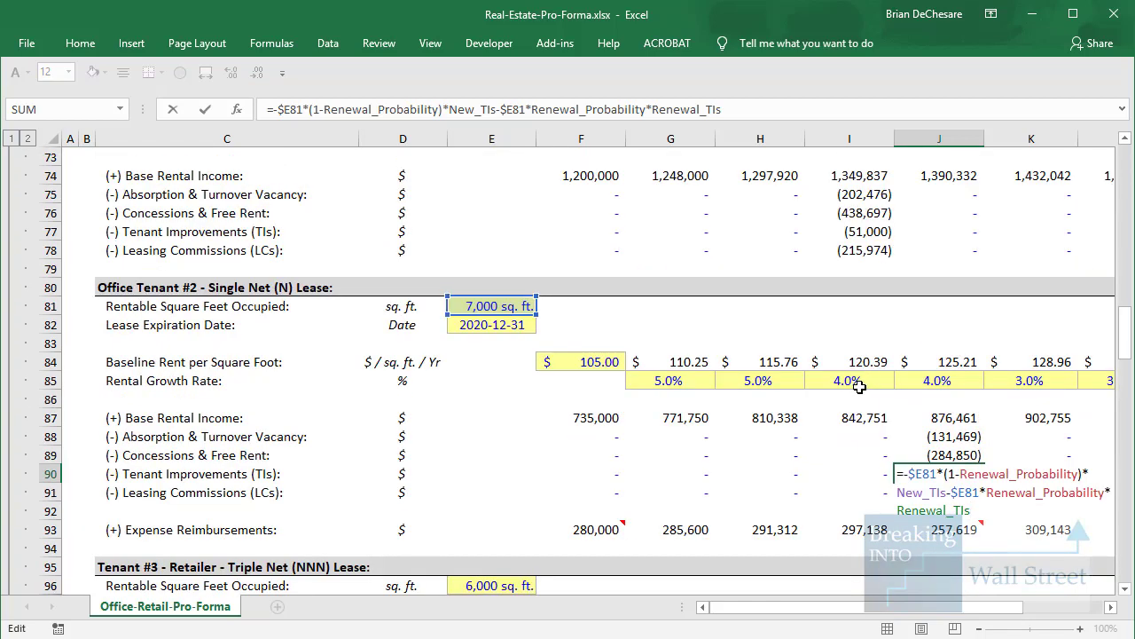
pyautogui.scroll(2, 859, 387)
pyautogui.press('Escape')
# Open Tenant #1's FY20 Leasing Commissions formula and mark the occupied square feet, FY20 baseline rent and New Lease Term it references.
pyautogui.doubleClick(874, 364)
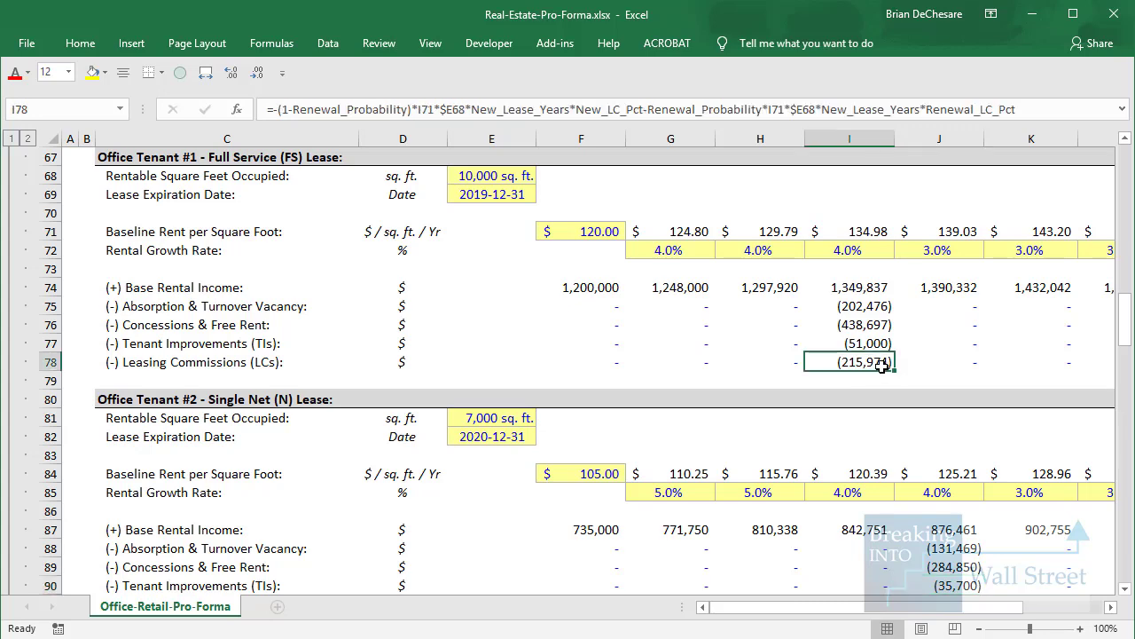
pyautogui.scroll(2, 850, 413)
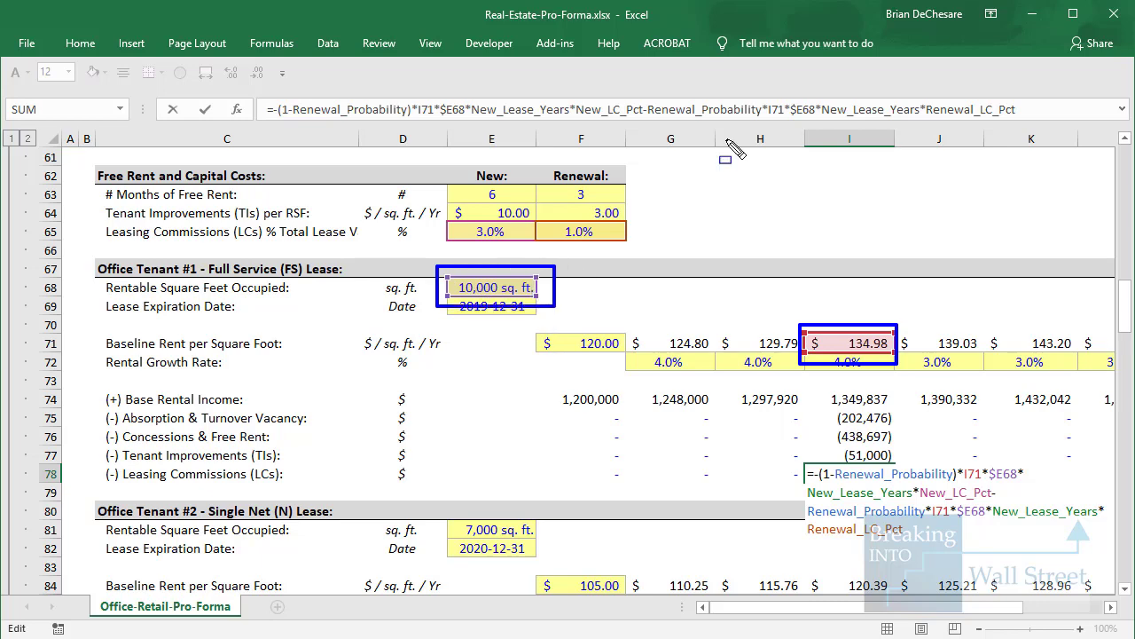
pyautogui.scroll(3, 745, 208)
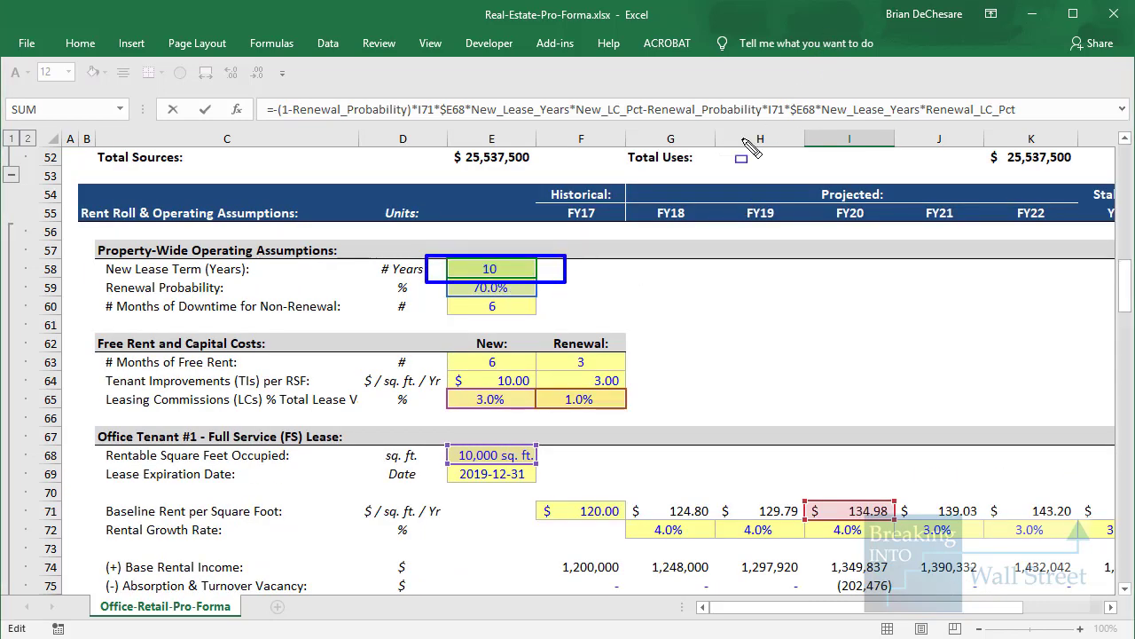
pyautogui.scroll(-3, 913, 458)
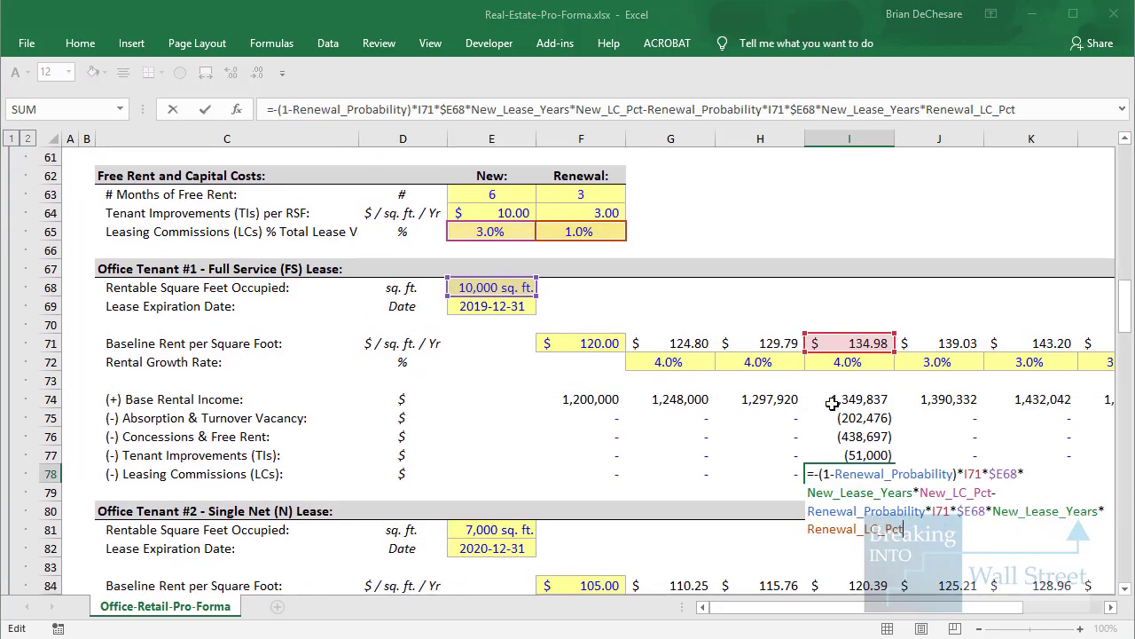
# Mark the new and renewal Leasing Commissions percentages referenced by Tenant #1's FY20 formula.
pyautogui.scroll(1, 833, 399)
pyautogui.moveTo(450, 270); pyautogui.dragTo(644, 298)
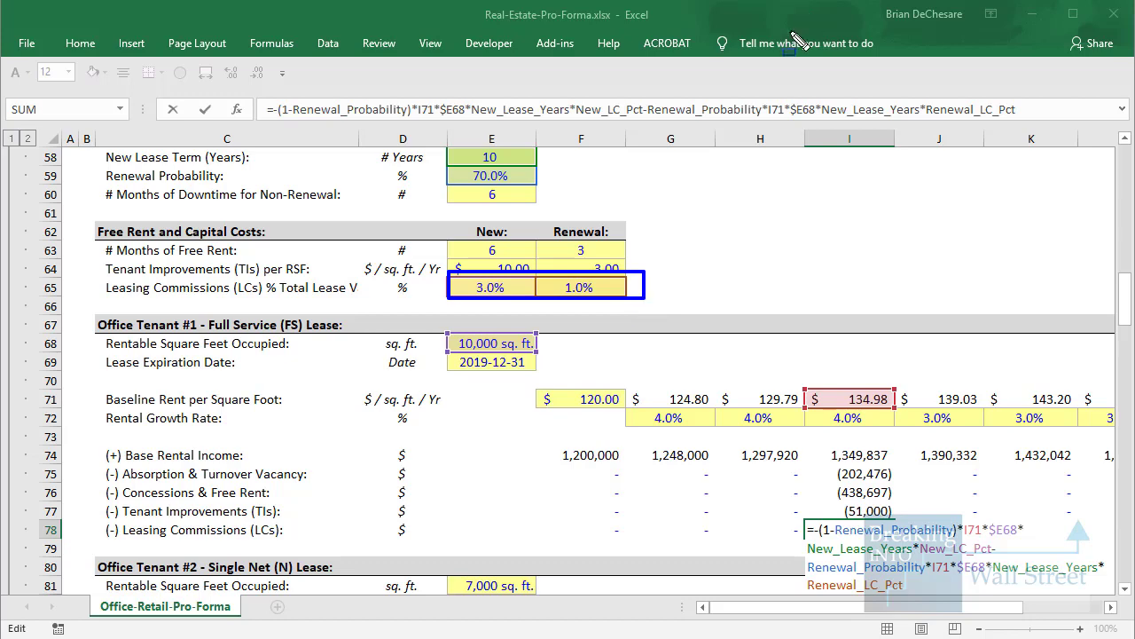
pyautogui.scroll(-2, 786, 247)
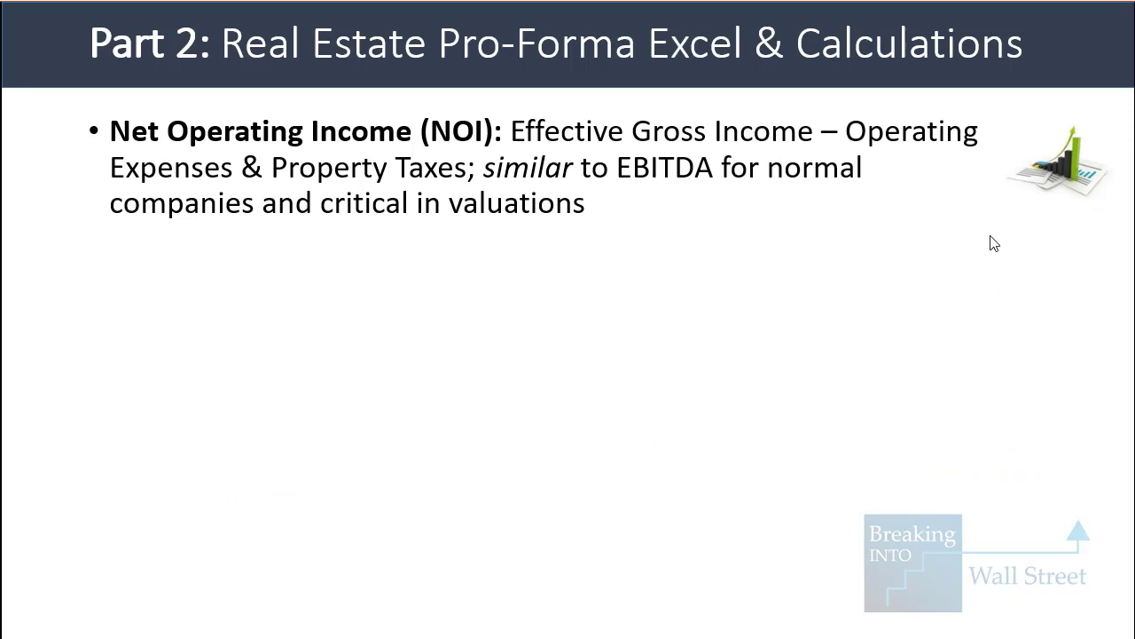
# Return from the slideshow to Excel, leave the commissions formula unedited and highlight the pro-forma's Net Operating Income and NOI Margin rows.
pyautogui.hotkey('alt', 'Tab')
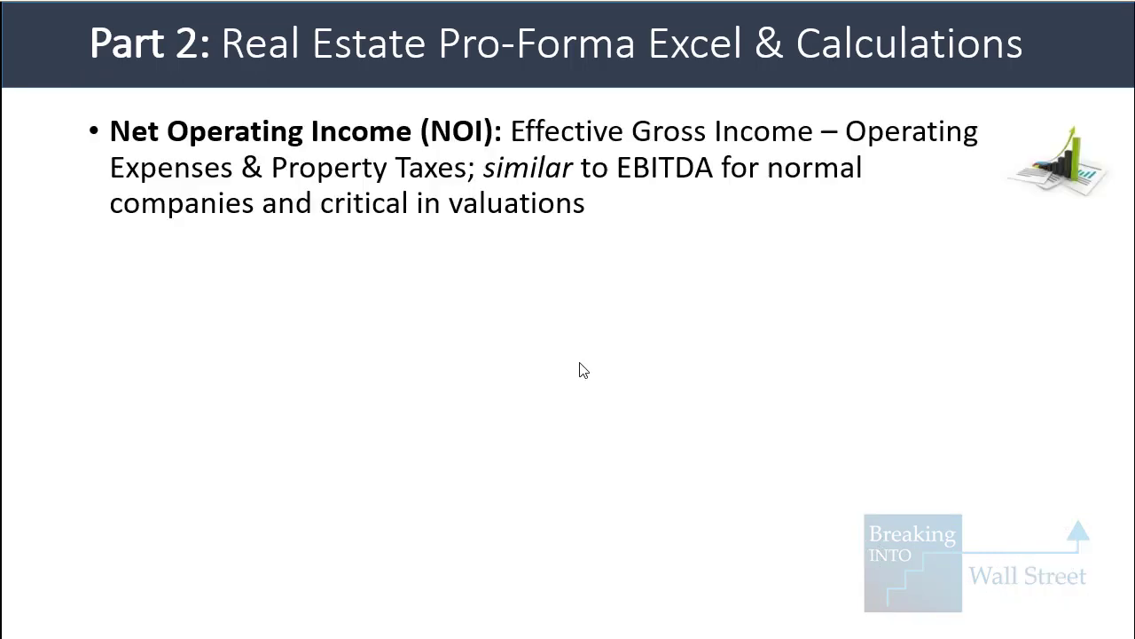
pyautogui.hotkey('alt', 'Tab')
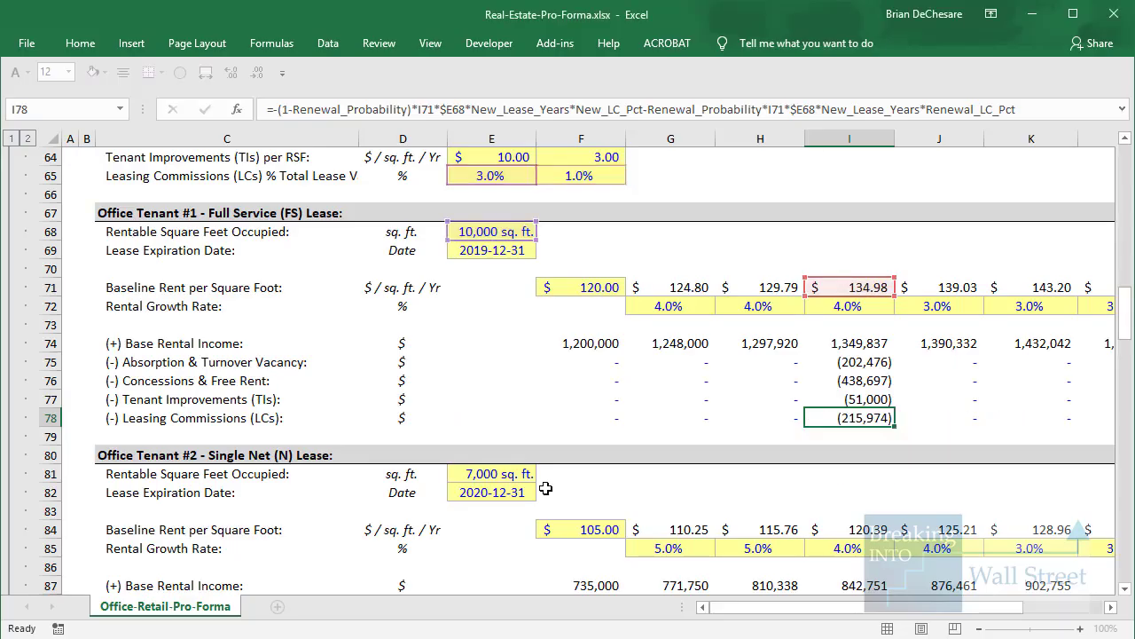
pyautogui.press('Escape')
pyautogui.scroll(-20, 599, 420)
pyautogui.scroll(-2, 598, 420)
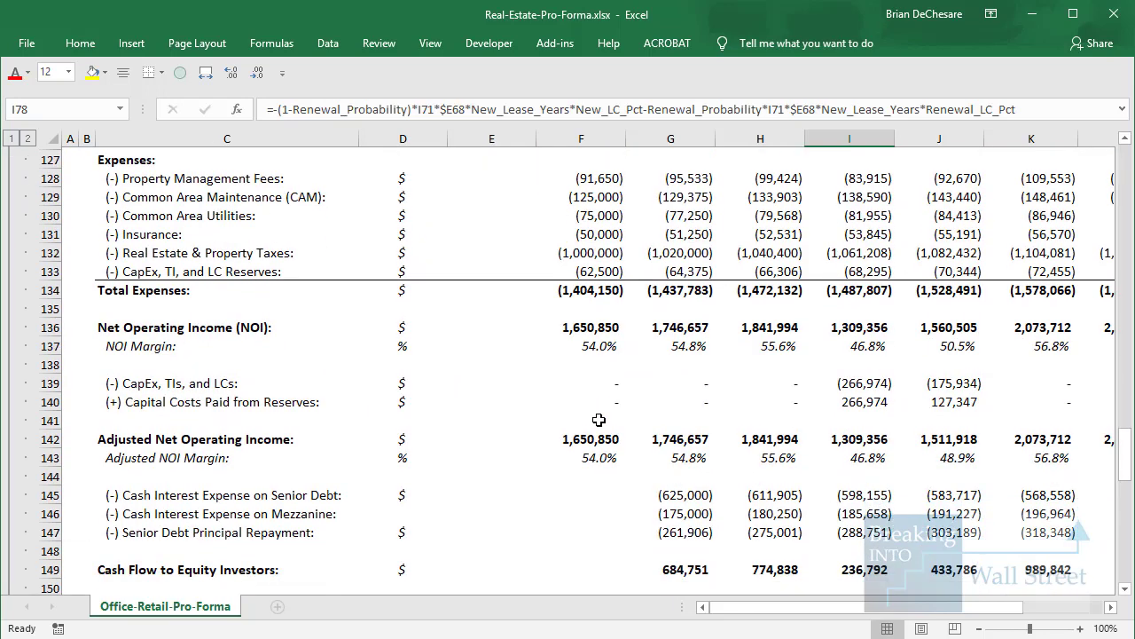
pyautogui.moveTo(257, 268); pyautogui.dragTo(784, 286)
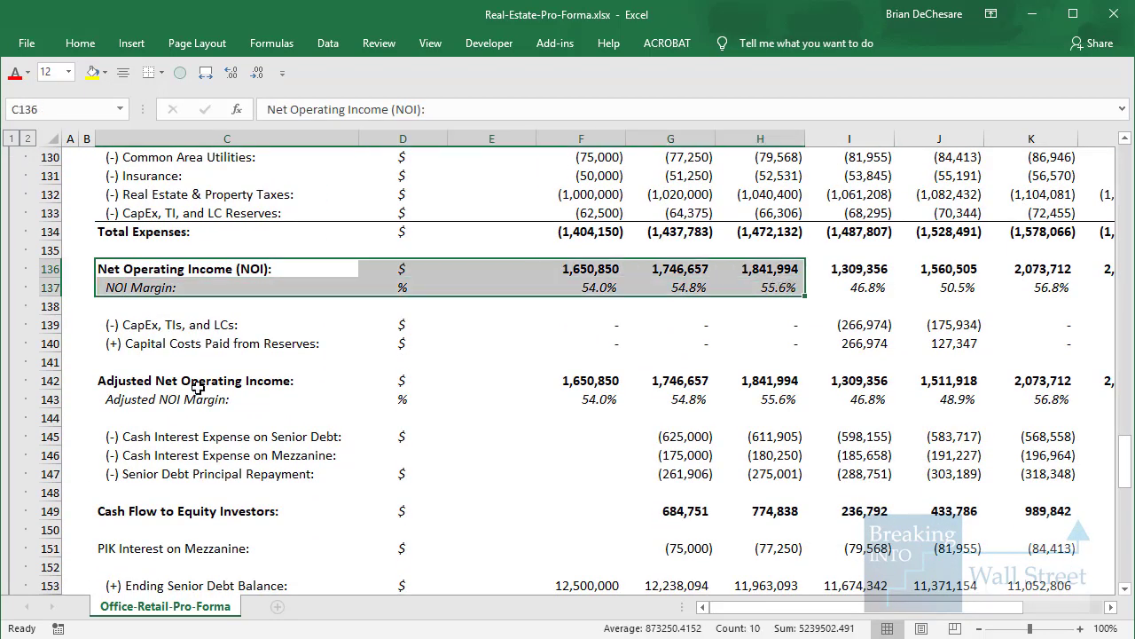
# Highlight the Adjusted Net Operating Income rows, the Cash Flow to Equity Investors row, and the debt interest and principal repayment rows.
pyautogui.moveTo(174, 380); pyautogui.dragTo(936, 401)
pyautogui.scroll(-1, 936, 402)
pyautogui.moveTo(243, 456); pyautogui.dragTo(945, 446)
pyautogui.moveTo(264, 387); pyautogui.dragTo(964, 436)
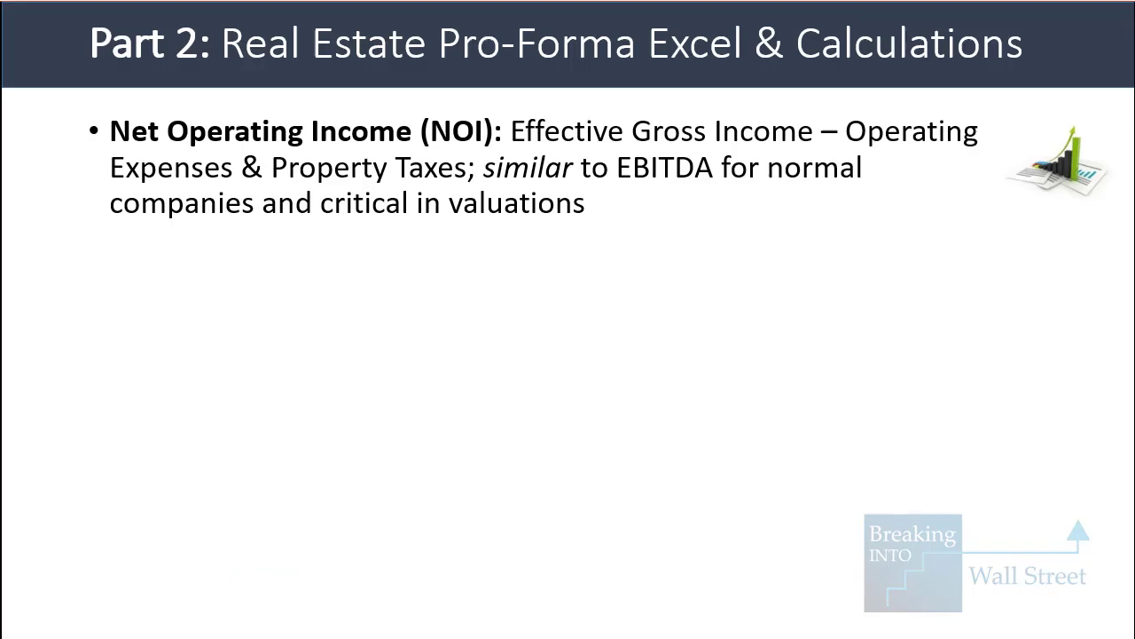